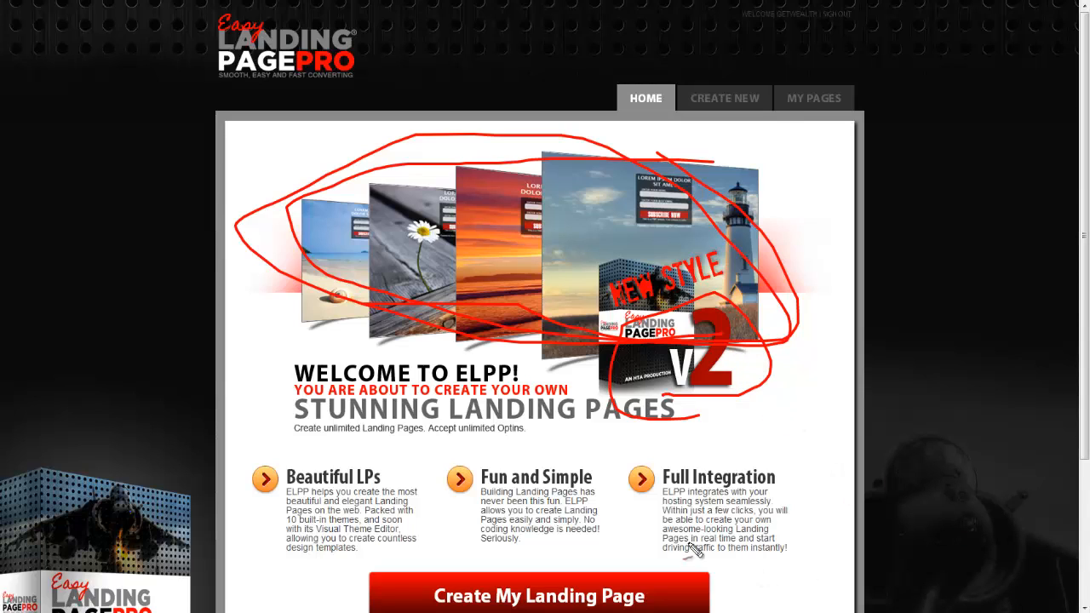
mouse_move(651, 414)
left_mouse_down()
mouse_move(601, 324)
mouse_move(612, 417)
left_mouse_up()
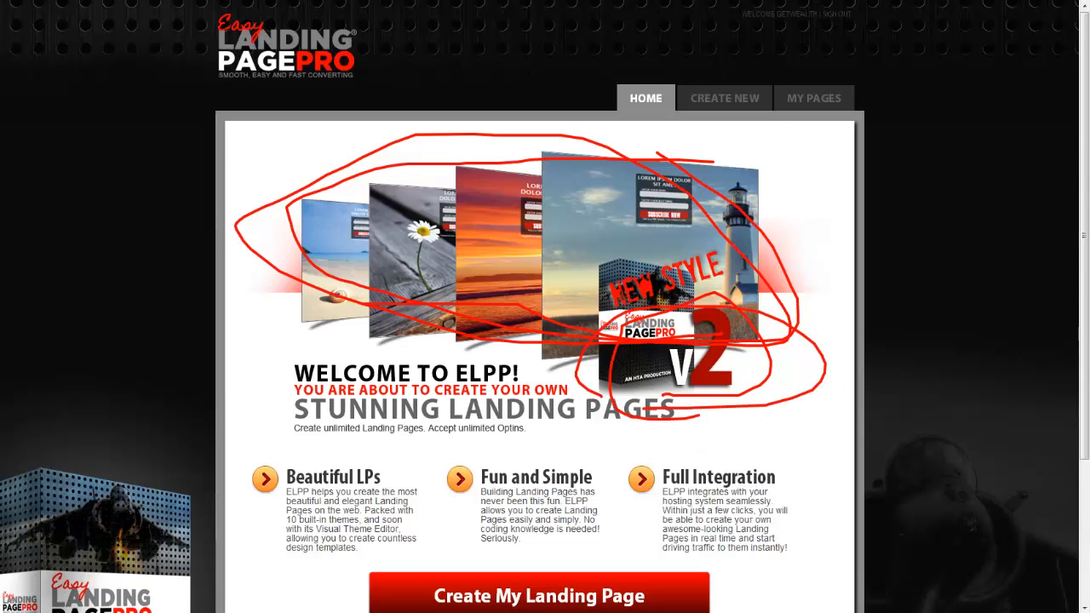
key("Escape")
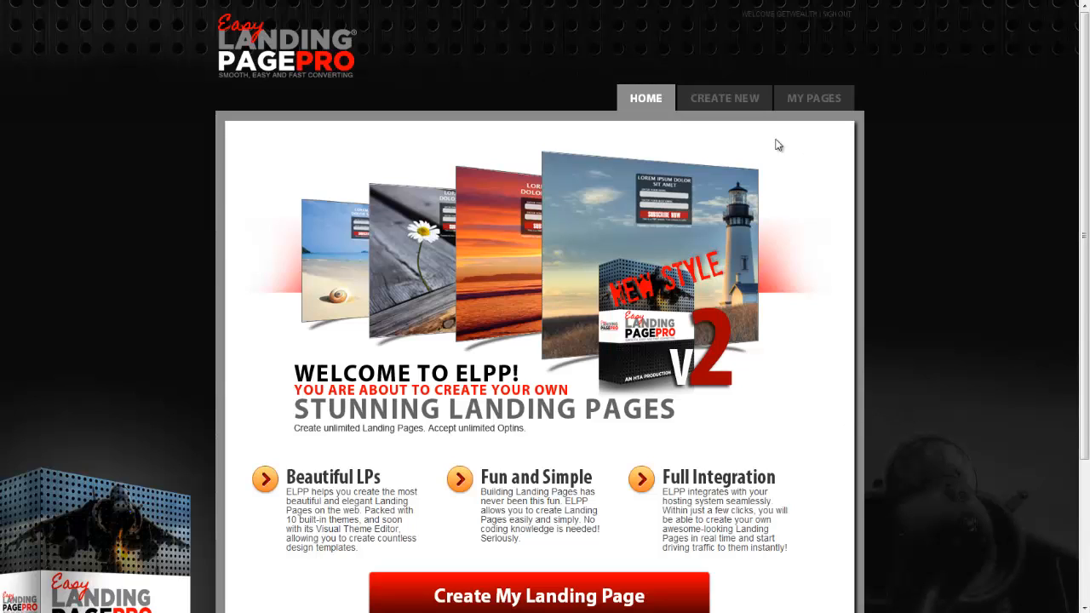
left_click(717, 103)
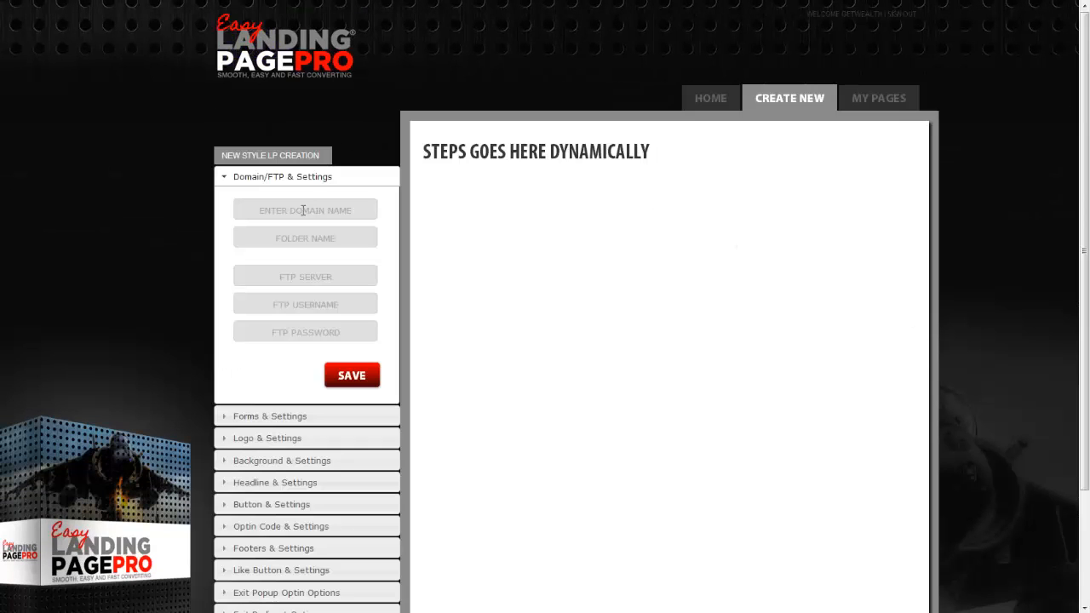
double_click(278, 210)
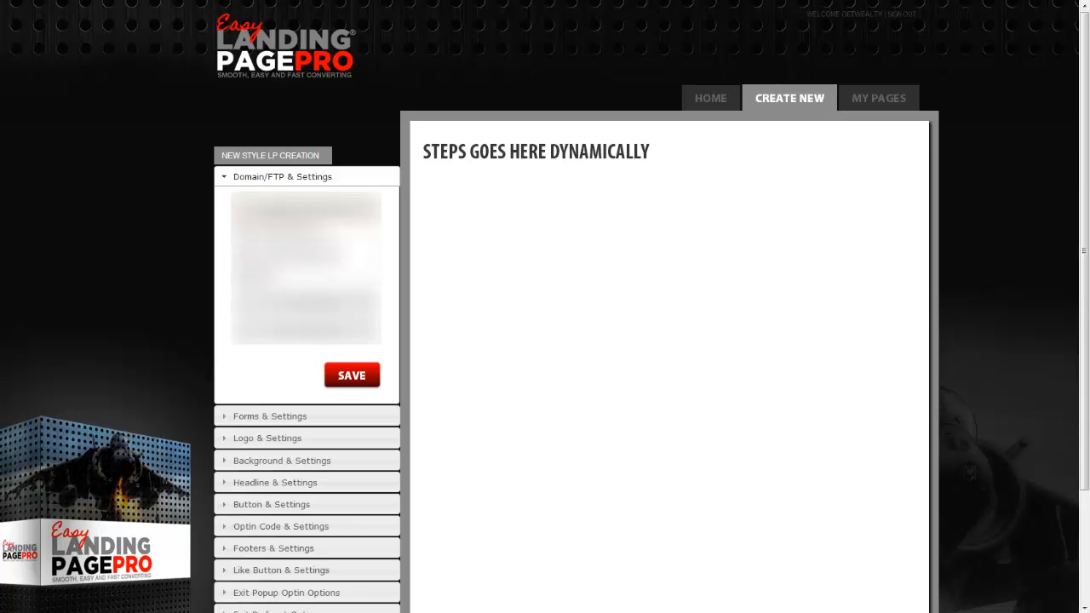
left_click(169, 217)
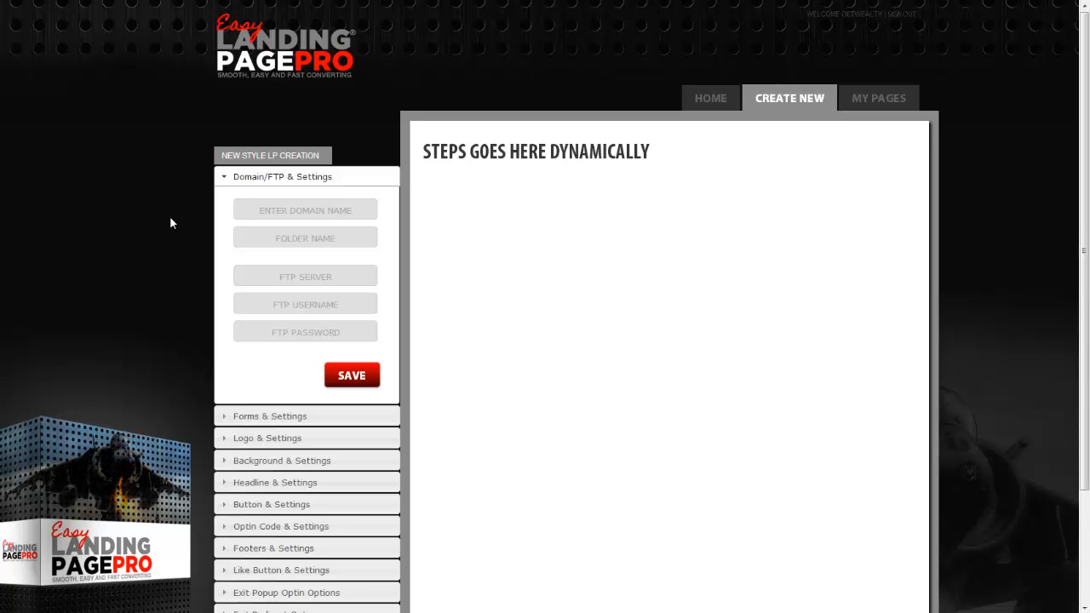
left_click(270, 211)
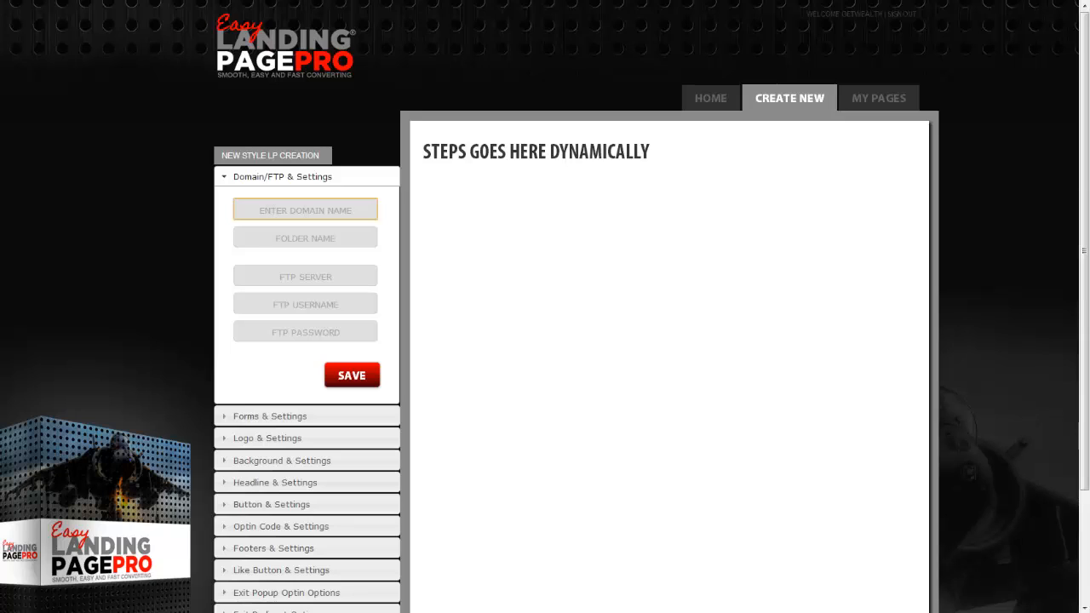
left_click(853, 422)
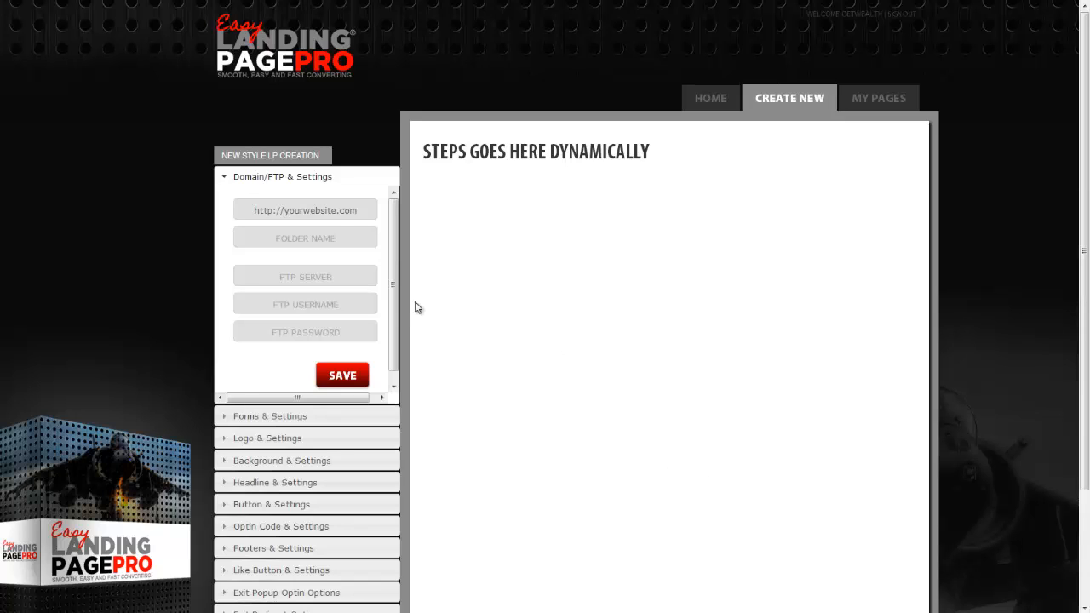
left_click(321, 237)
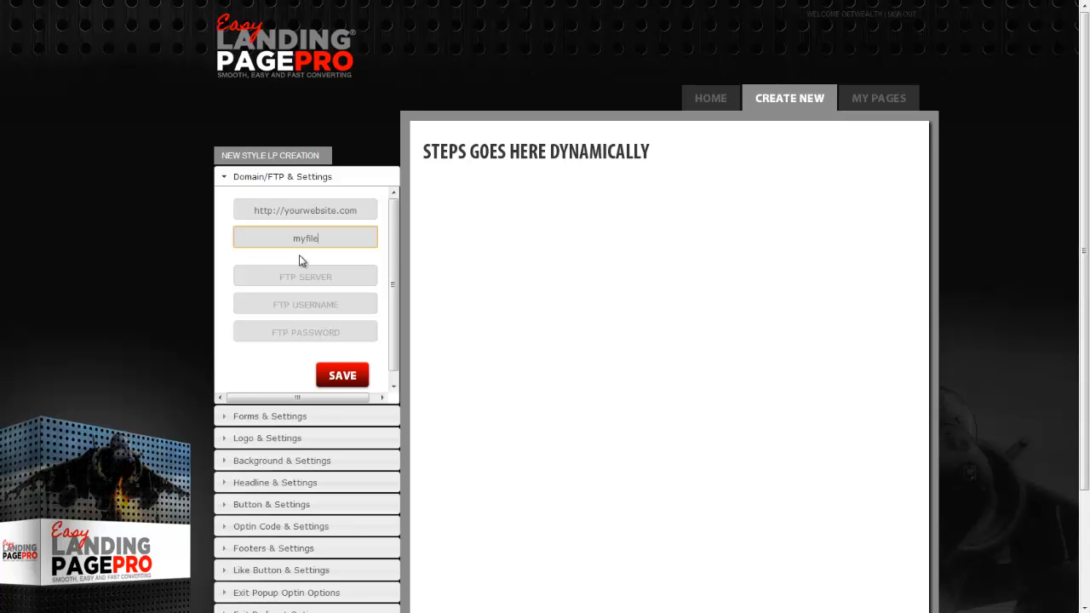
Step: Set the new landing page's FTP server to ftp.YourWEbsite.com
left_click(297, 276)
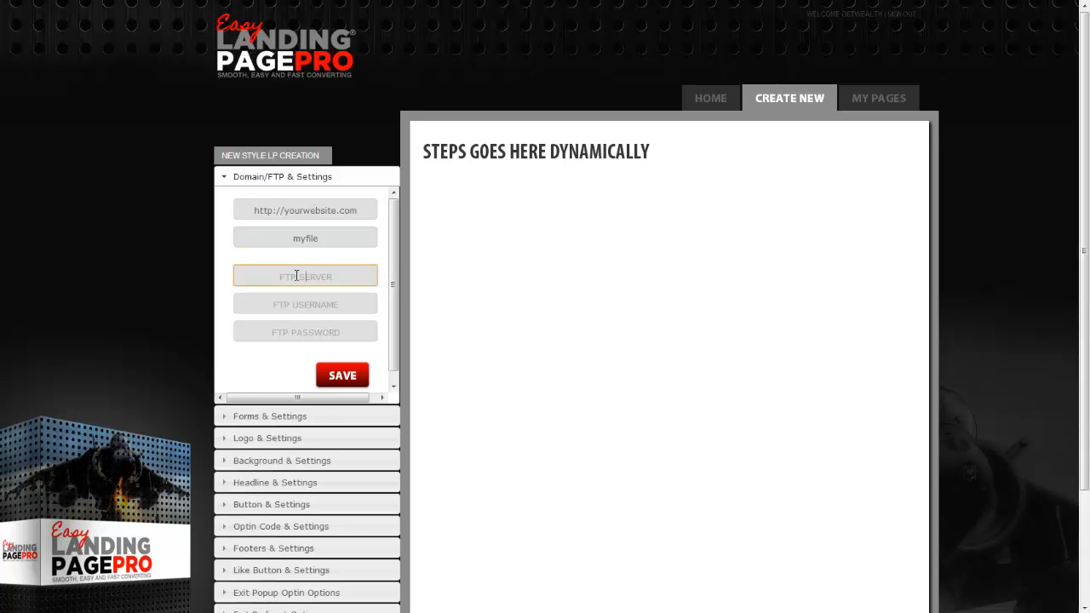
type("ftp")
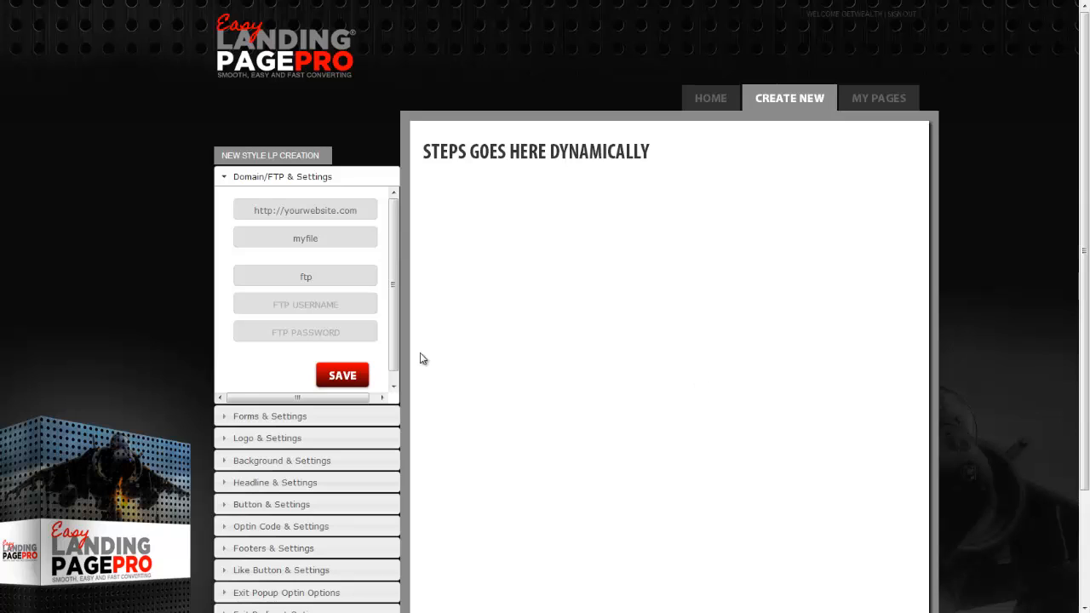
left_click(312, 277)
type(".")
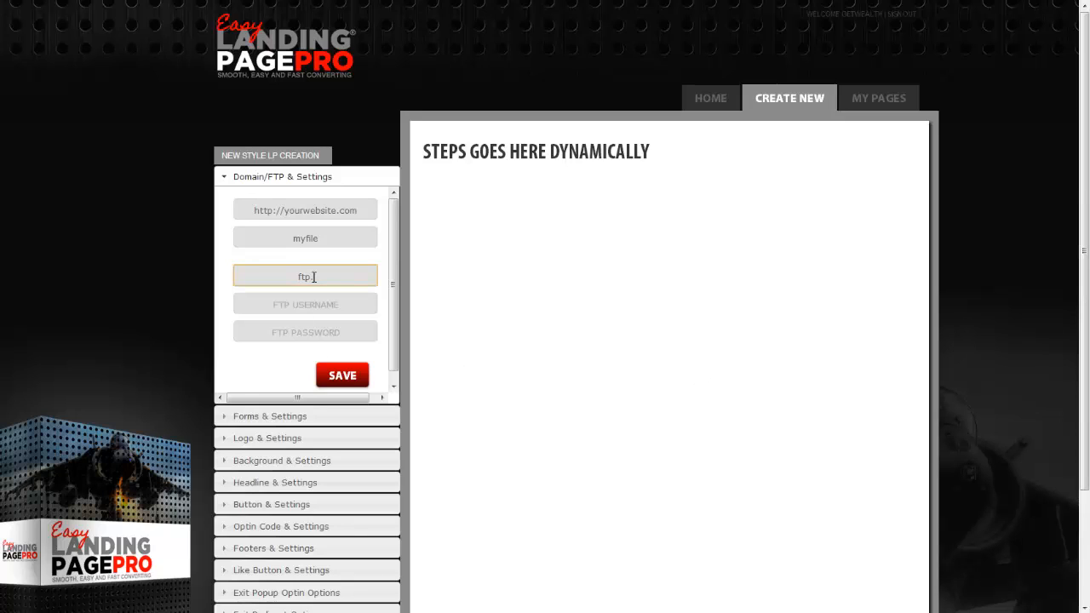
type("YourWEbsite.com")
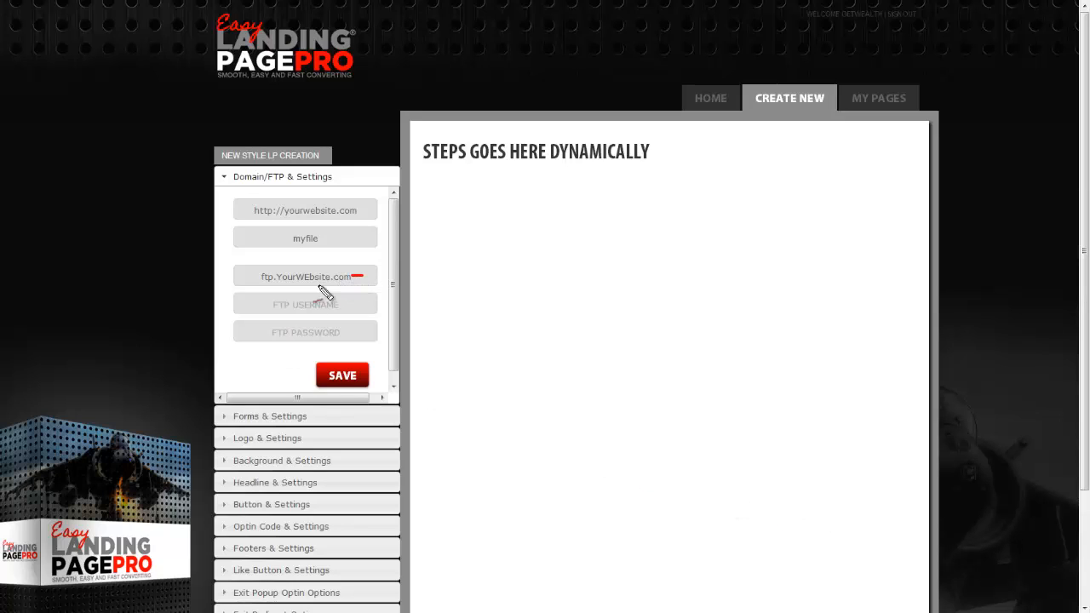
left_click_drag(252, 277, 259, 275)
left_click_drag(245, 210, 252, 210)
left_click_drag(356, 210, 373, 210)
mouse_move(282, 282)
left_mouse_down()
mouse_move(335, 283)
mouse_move(290, 268)
mouse_move(277, 284)
left_mouse_up()
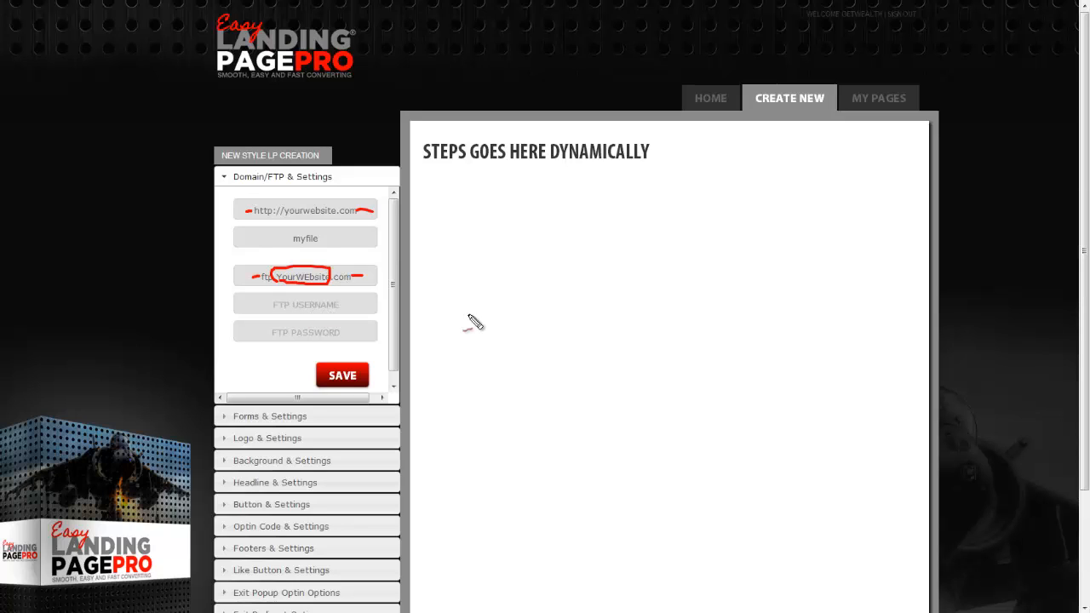
mouse_move(450, 261)
left_mouse_down()
mouse_move(480, 283)
mouse_move(506, 278)
left_mouse_up()
mouse_move(499, 267)
left_mouse_down()
mouse_move(511, 265)
mouse_move(506, 278)
mouse_move(514, 259)
mouse_move(560, 267)
mouse_move(606, 238)
mouse_move(632, 239)
mouse_move(638, 226)
left_mouse_up()
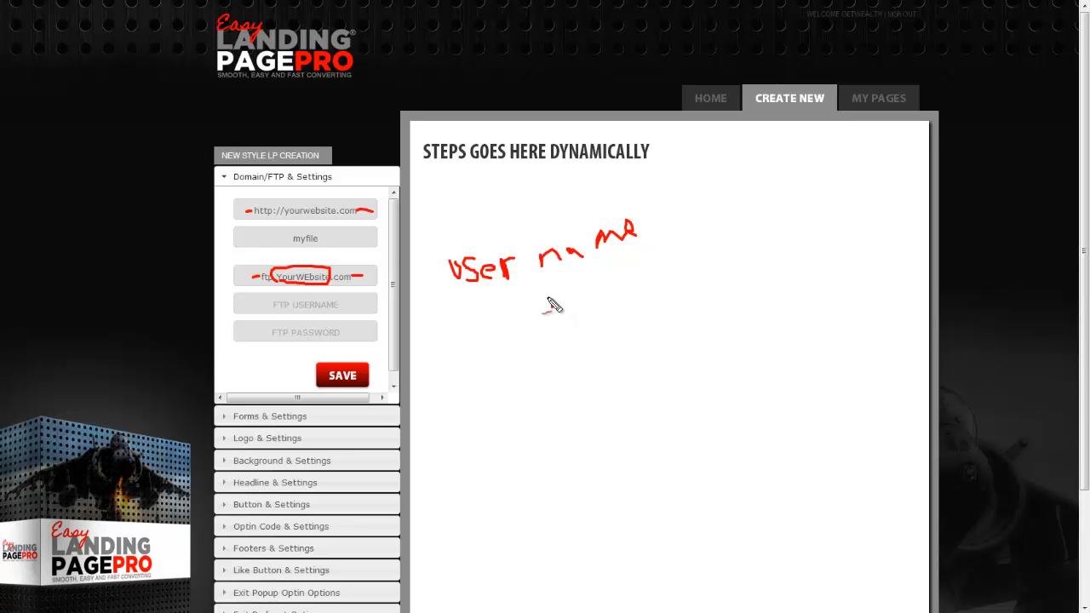
mouse_move(549, 298)
left_mouse_down()
mouse_move(556, 330)
mouse_move(565, 318)
mouse_move(606, 315)
mouse_move(603, 304)
left_mouse_up()
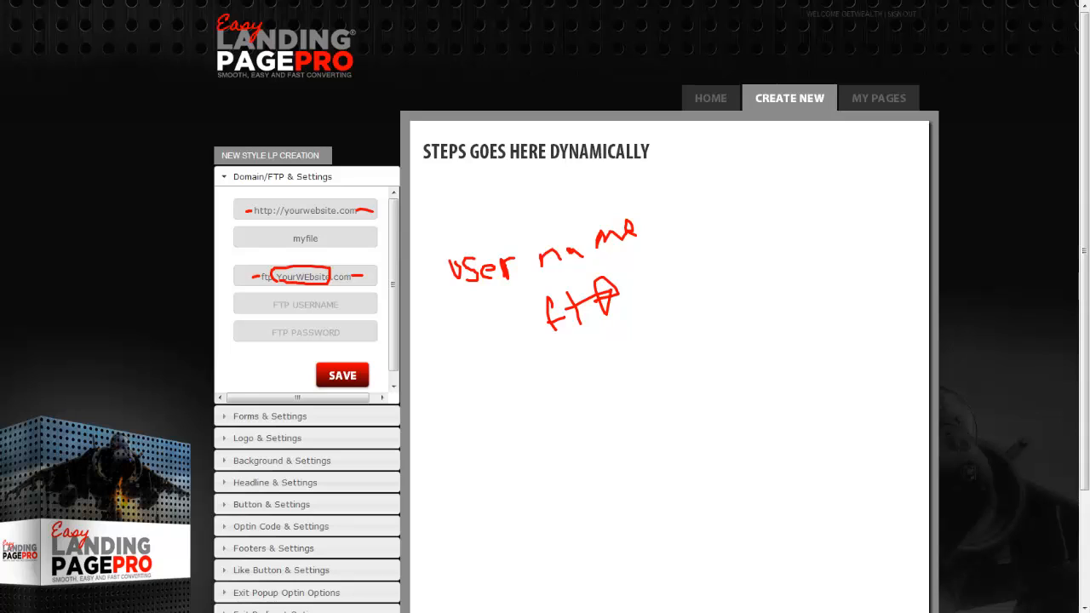
key("Escape")
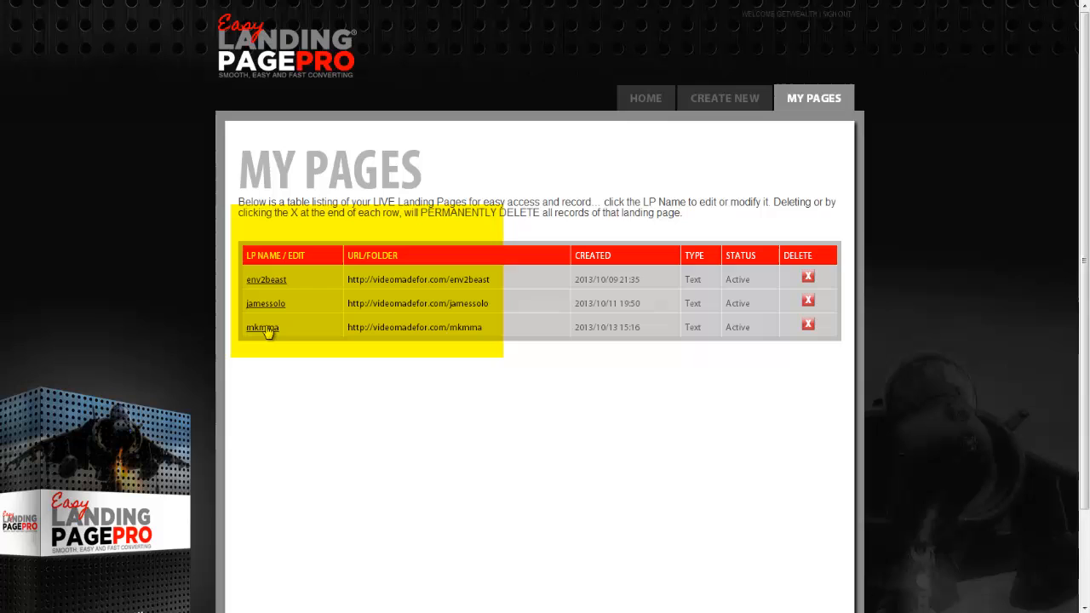
Step: Open the existing mkmma landing page for editing and apply the black form template with the orange subscribe button
left_click(267, 329)
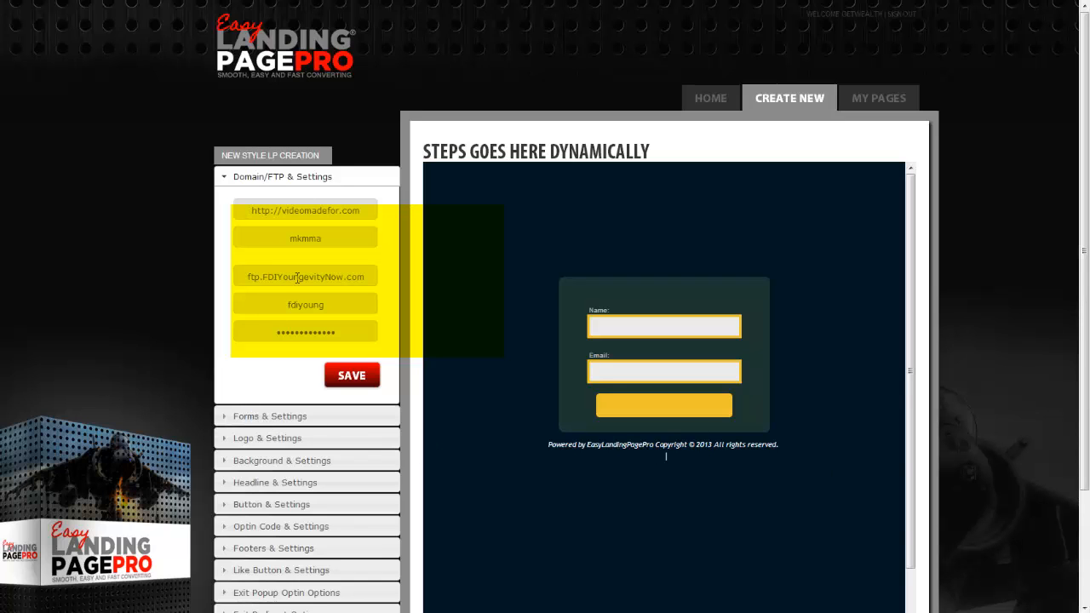
left_click(254, 416)
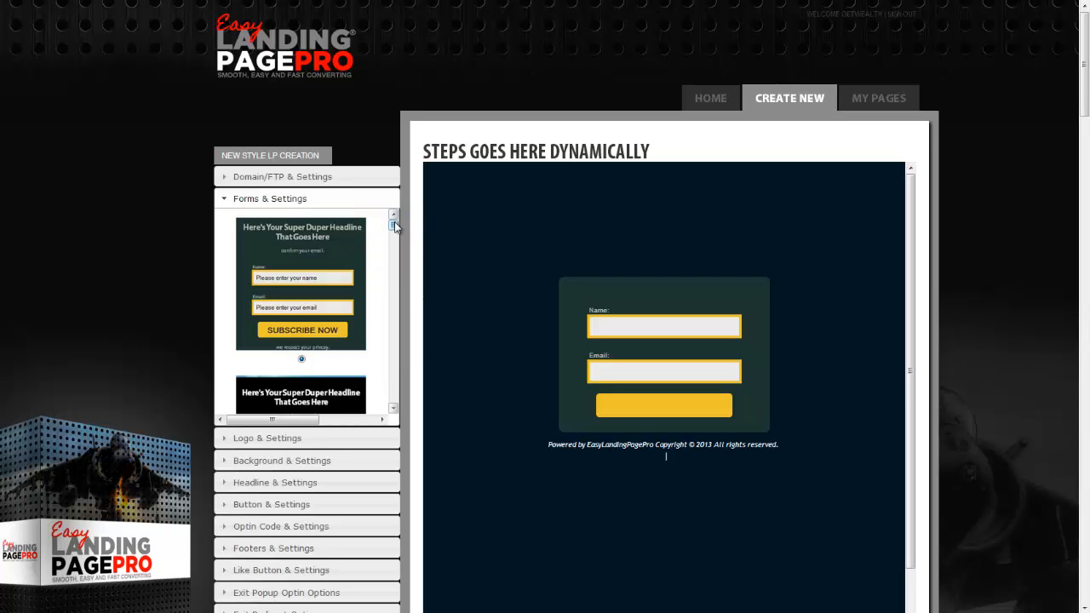
left_click_drag(394, 226, 415, 267)
left_click(301, 367)
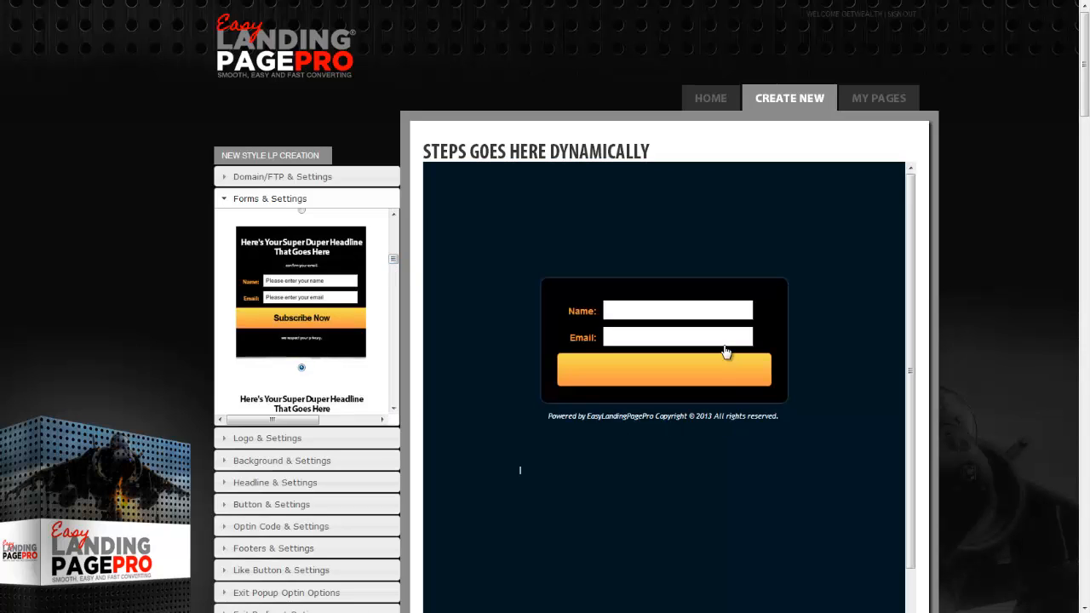
Step: Look over the logo upload options, the supplied background images and the background settings
left_click(271, 441)
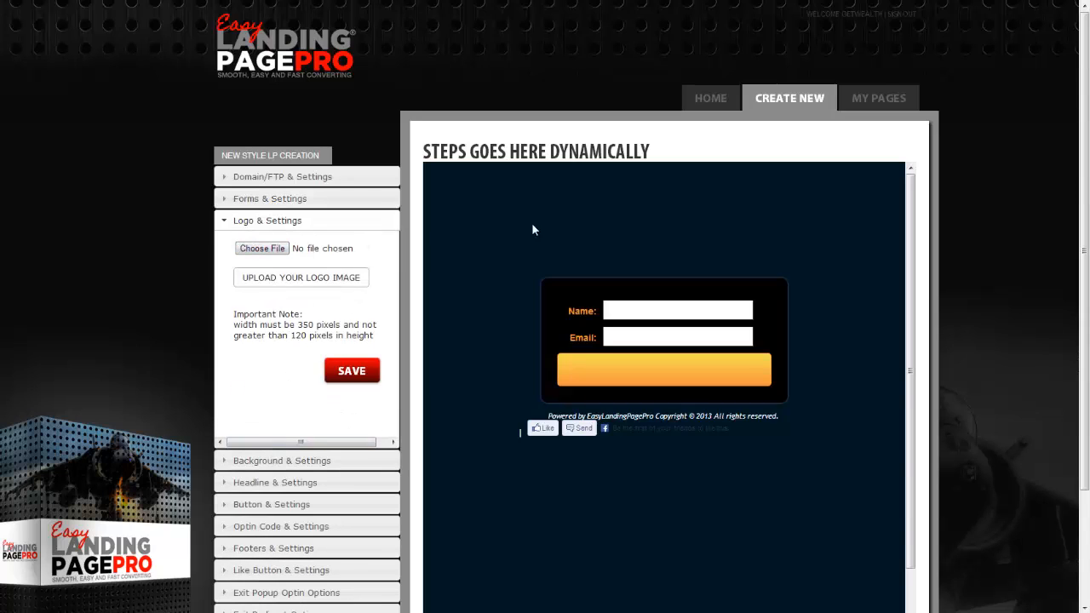
left_click(287, 465)
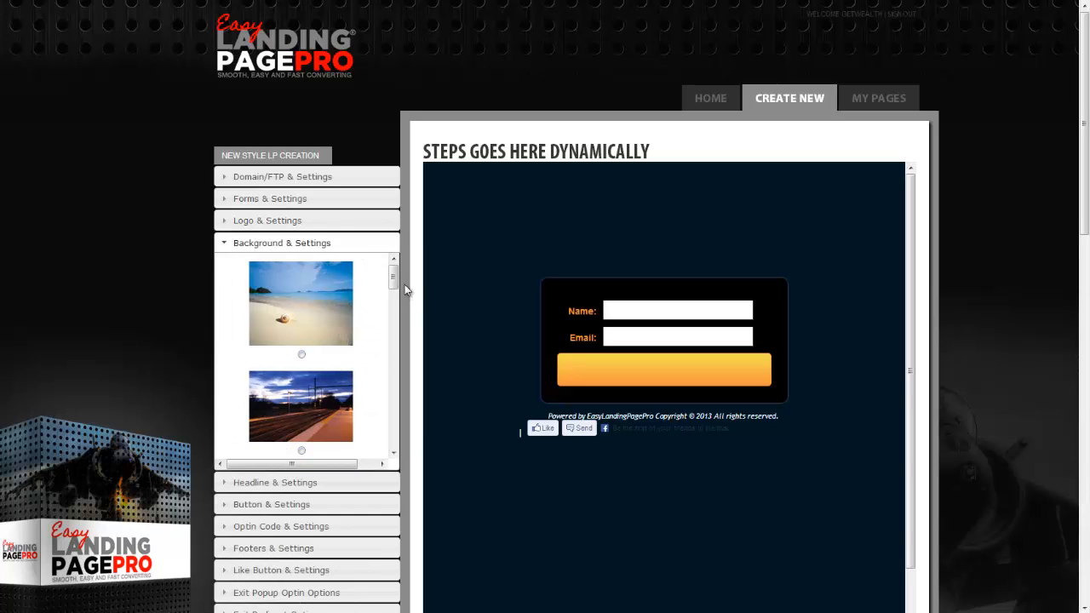
scroll(388, 340, "down", 5)
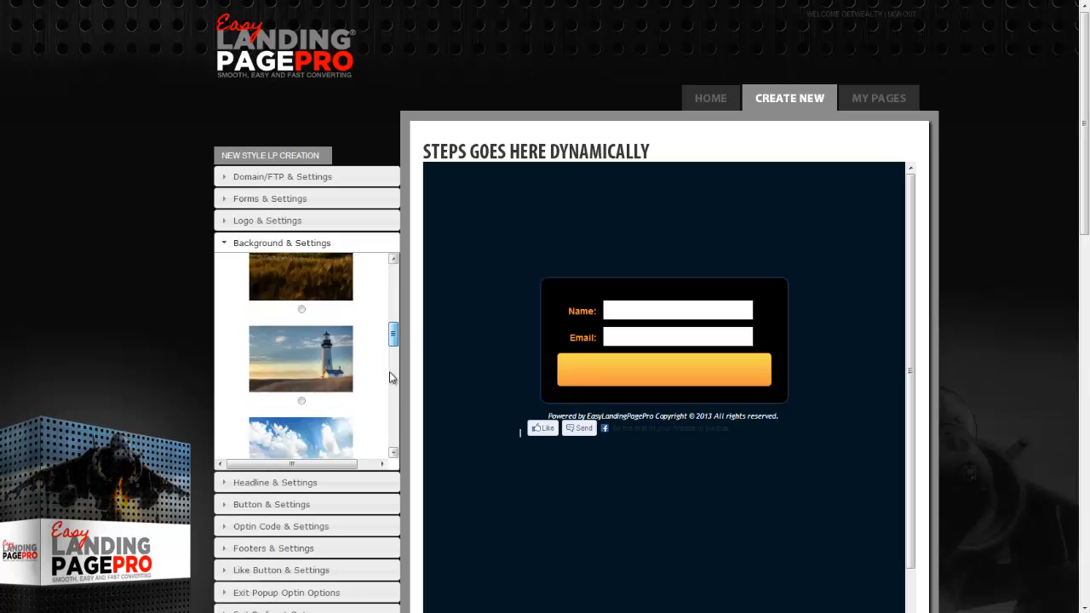
scroll(399, 407, "down", 5)
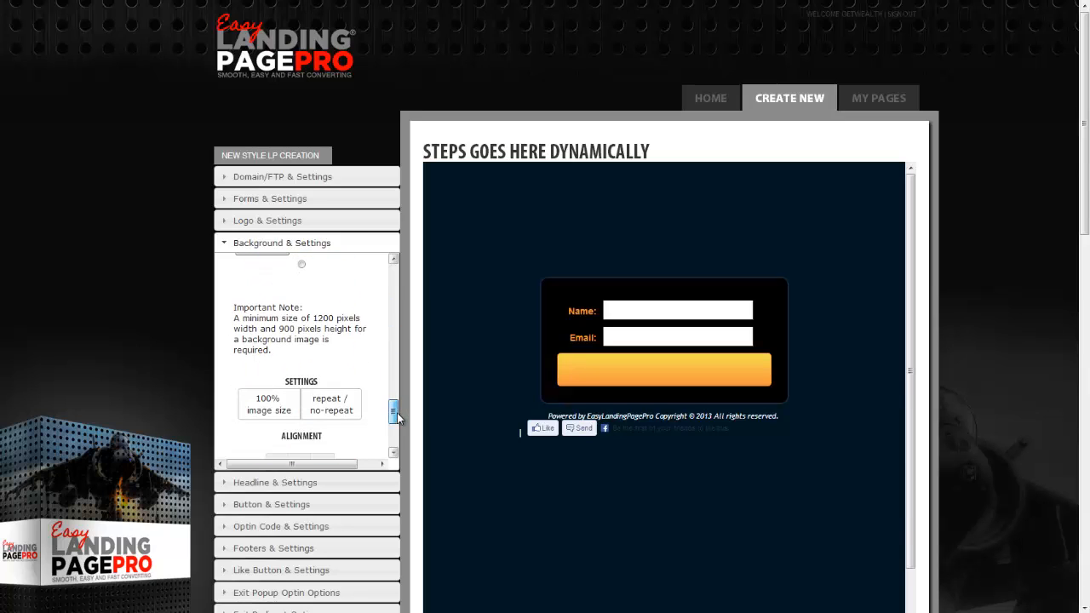
scroll(398, 413, "up", 3)
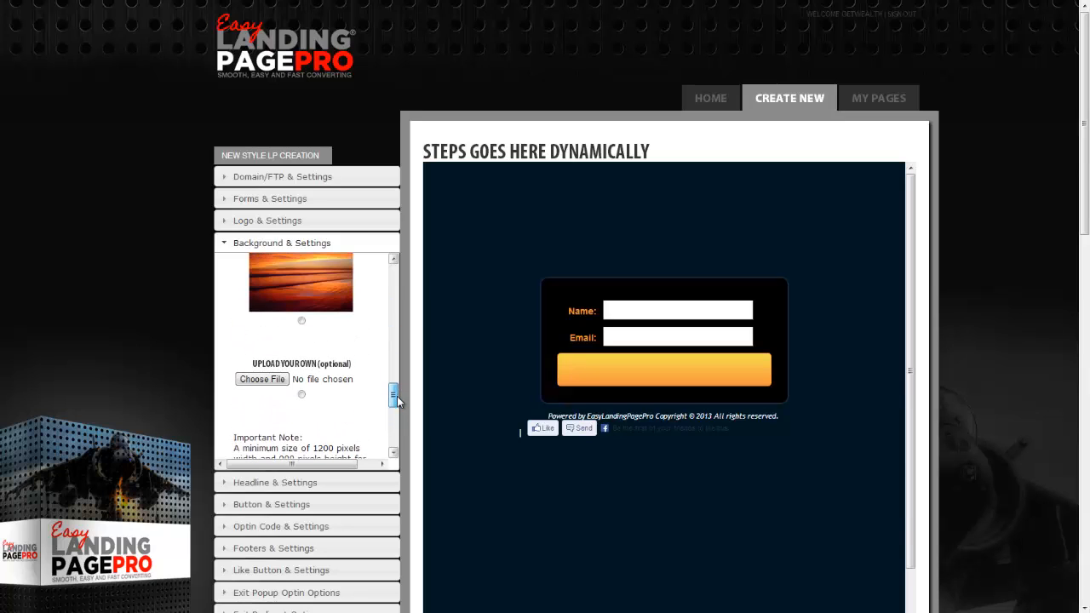
left_click(258, 379)
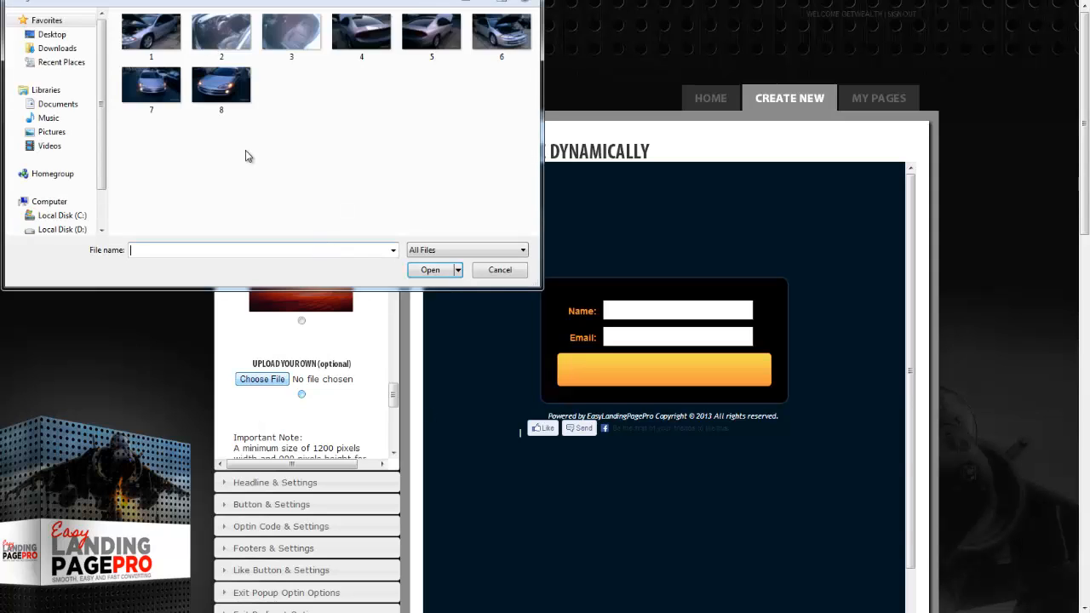
left_click(68, 229)
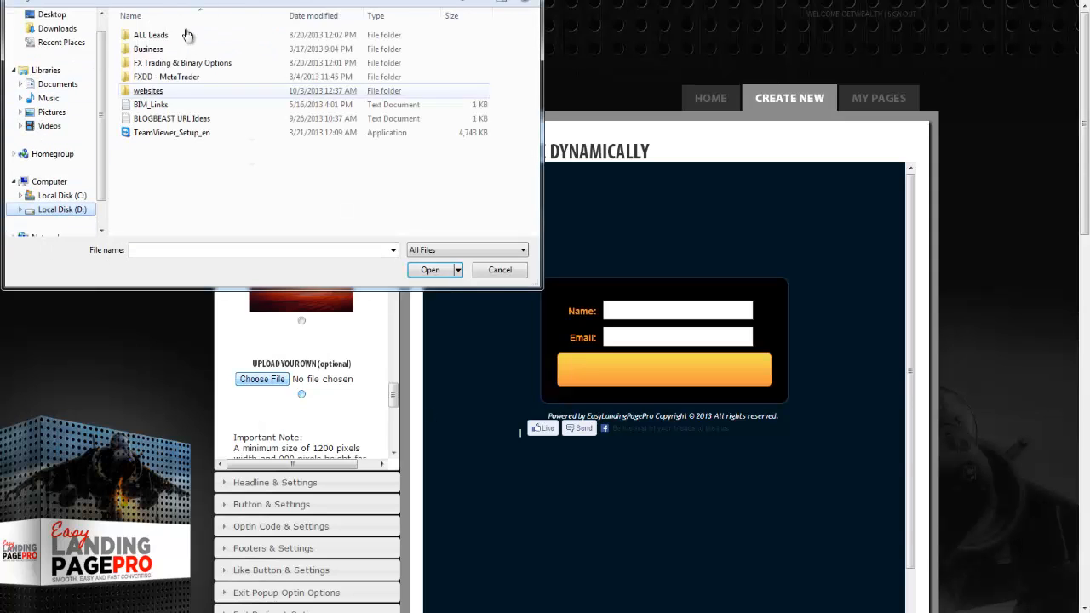
double_click(147, 90)
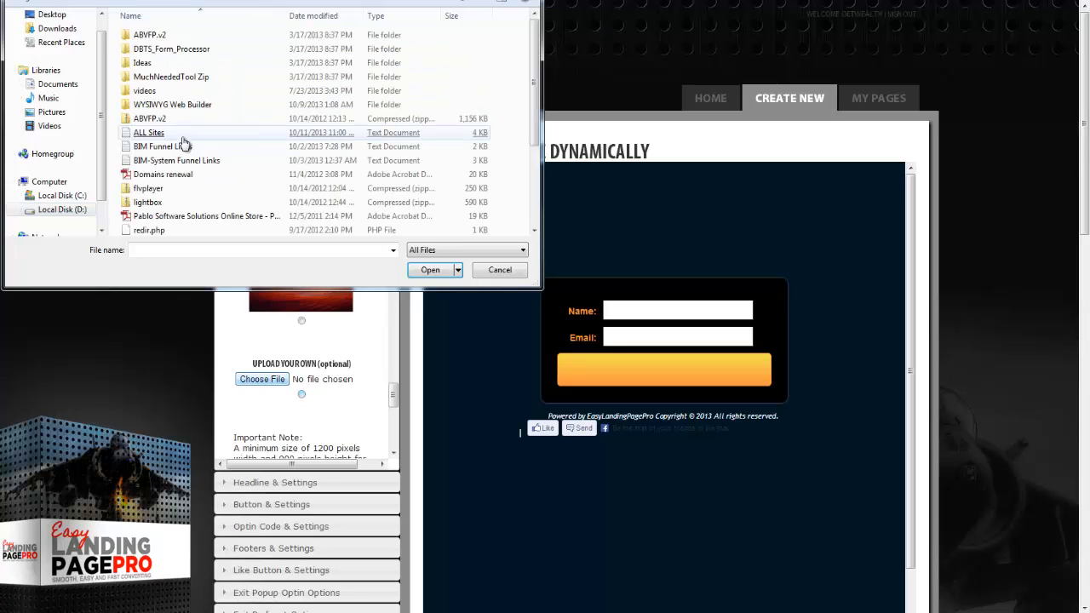
left_click(149, 132)
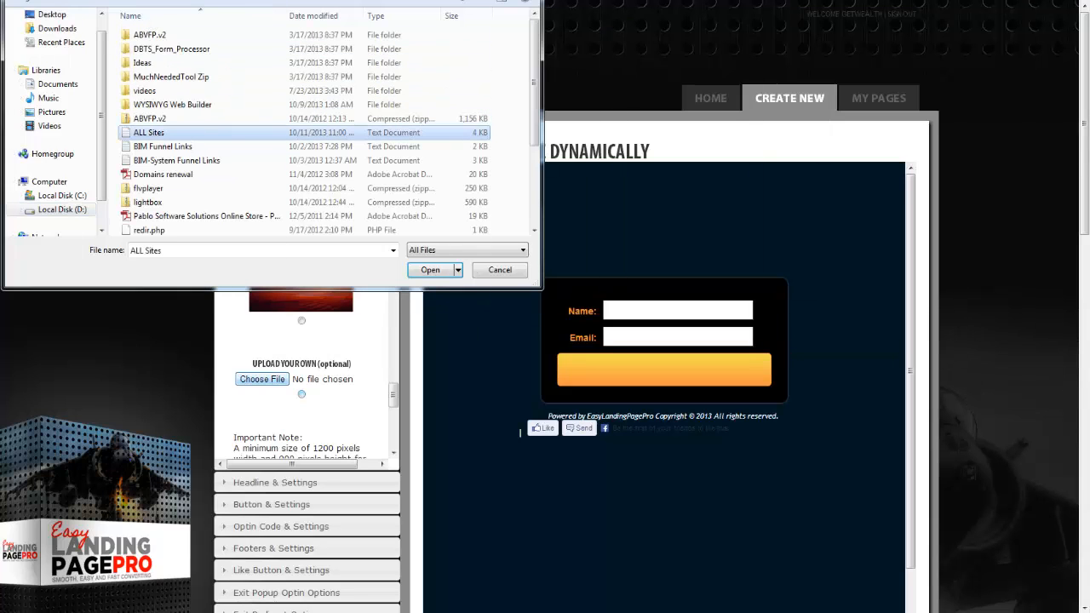
key("Escape")
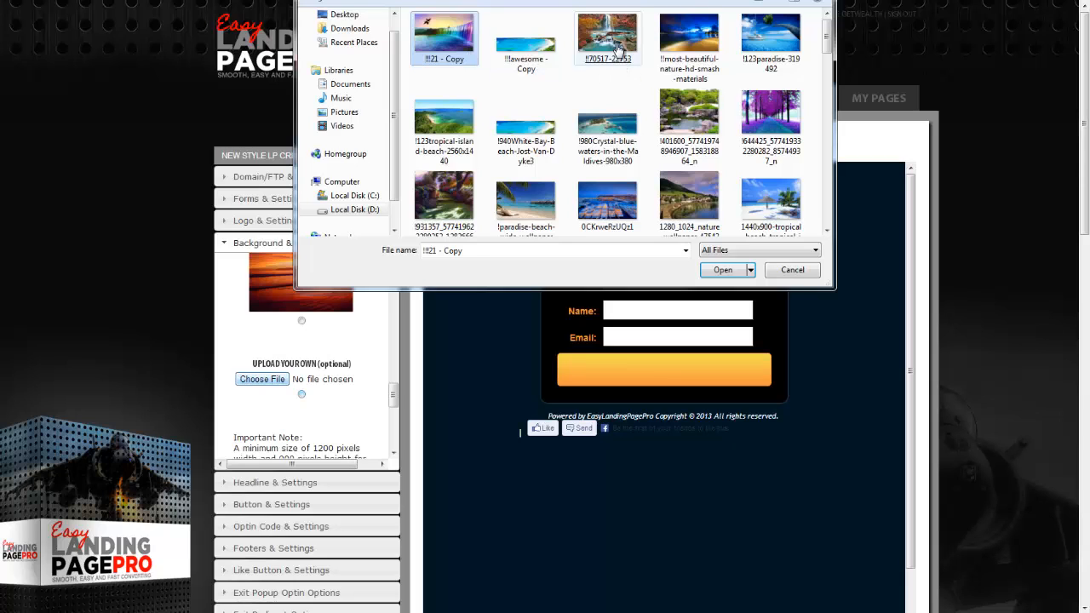
Step: Upload !!!21 - Copy.jpg as the custom background image and replace it with !!70517-22753.jpg
left_click(619, 49)
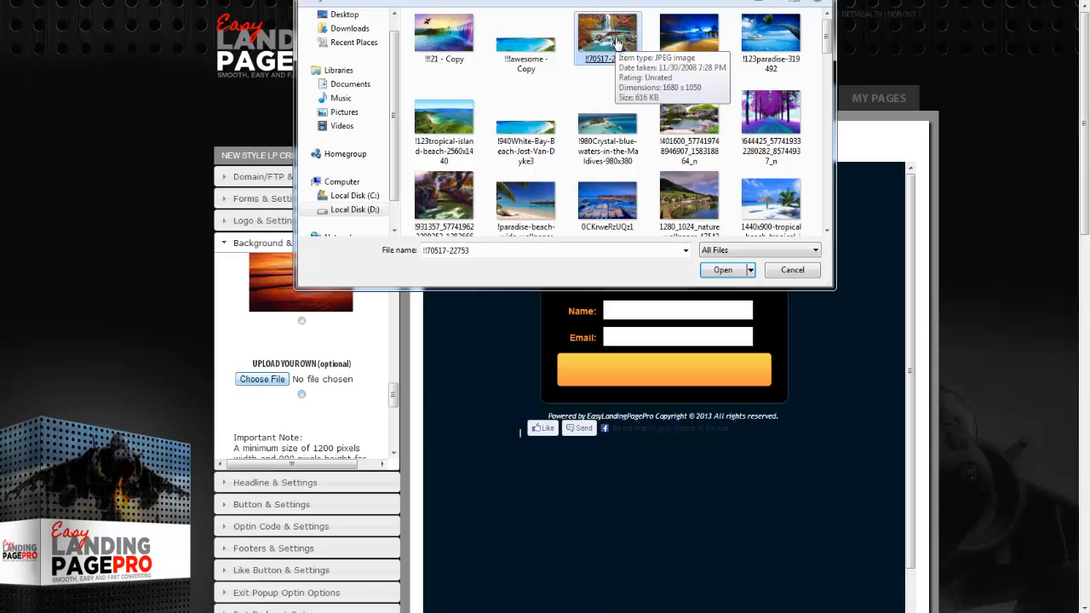
left_click(438, 42)
double_click(439, 42)
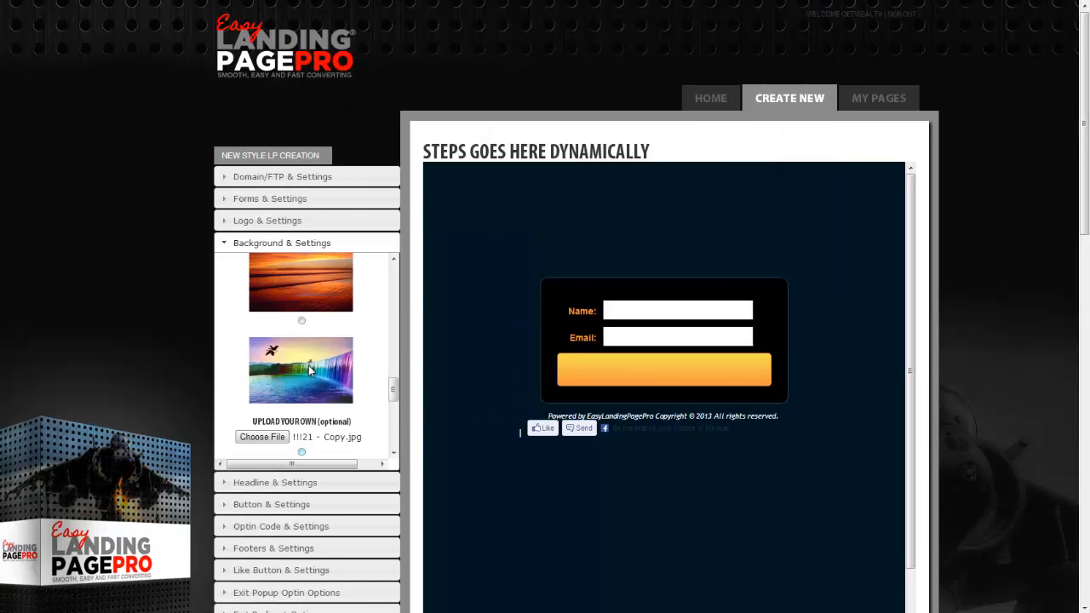
left_click(357, 438)
double_click(596, 49)
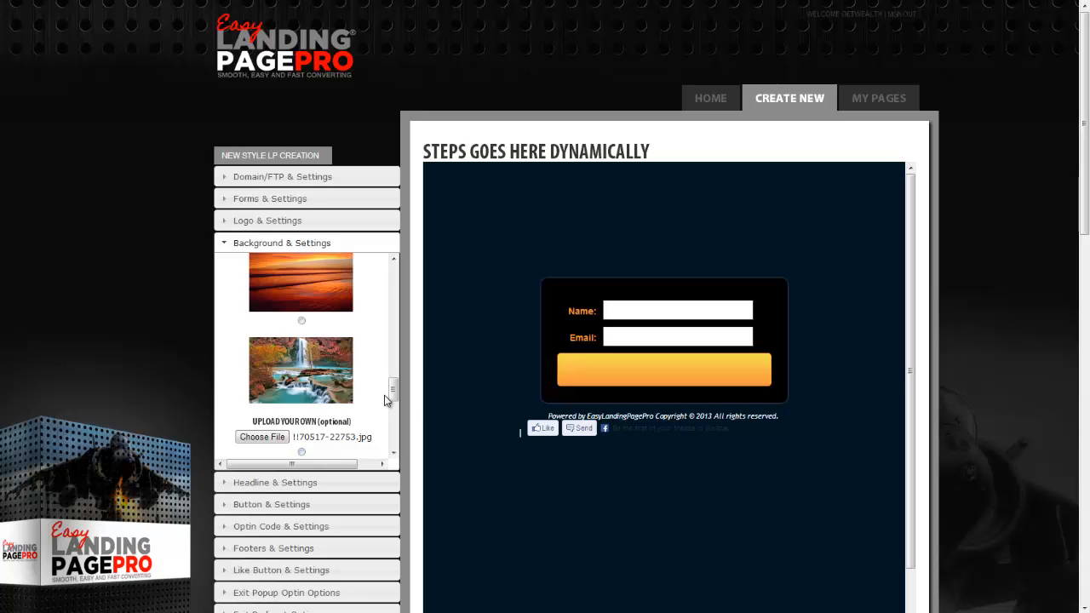
Step: Upload !123paradise-319492 as the custom background image and replace it with the purple tree-lined path image starting with !644425
scroll(384, 400, "down", 3)
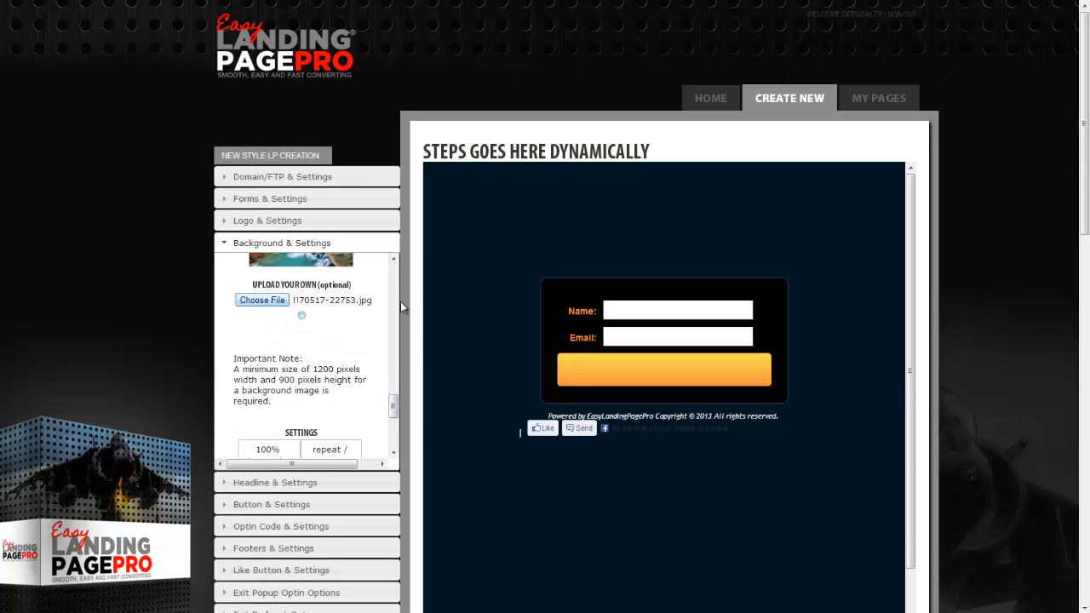
double_click(756, 36)
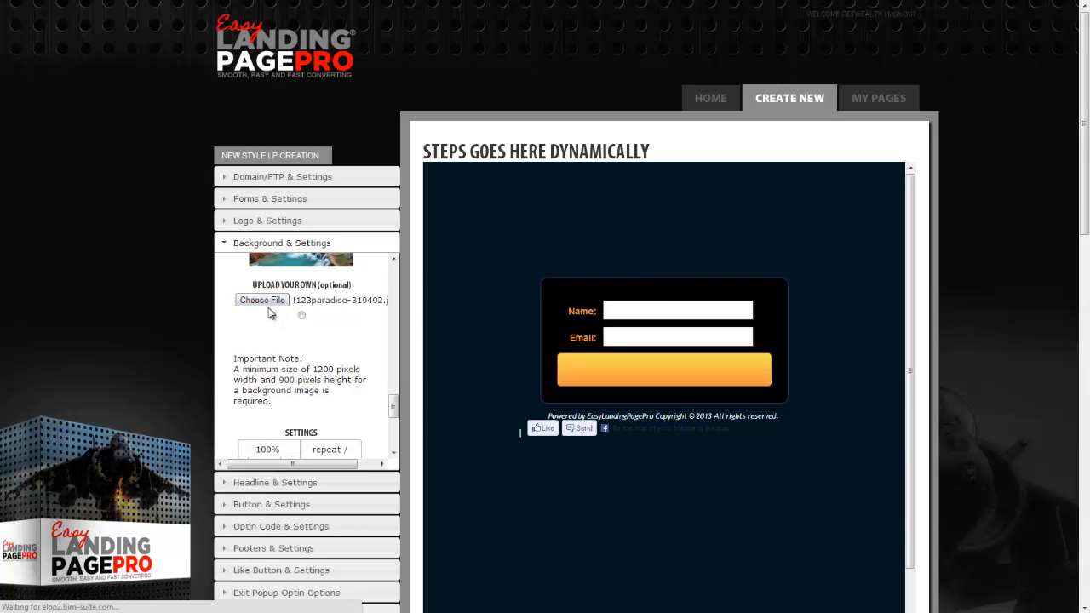
left_click(265, 303)
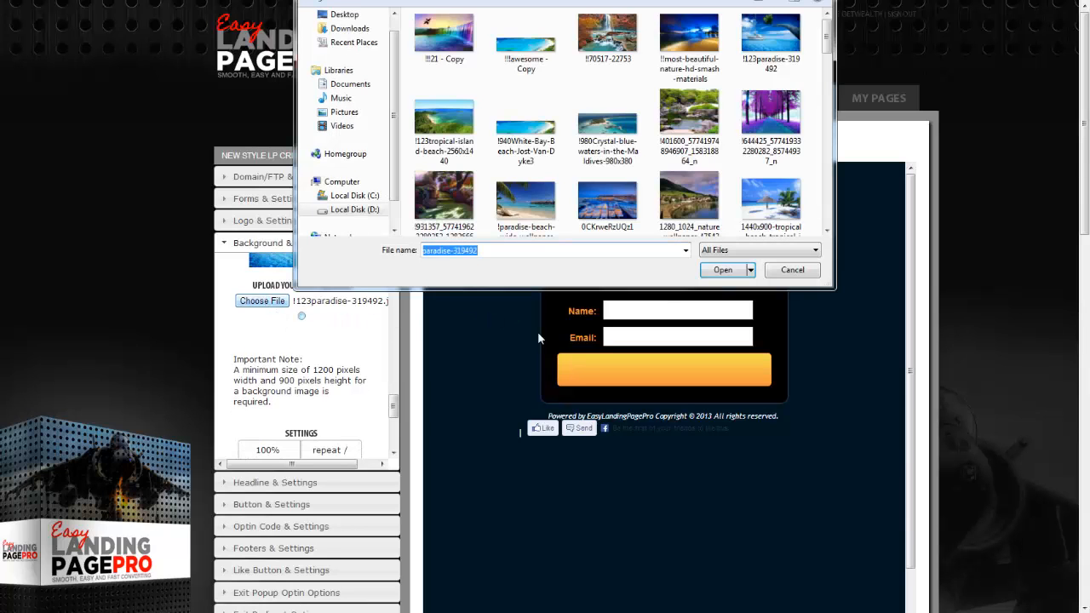
double_click(776, 128)
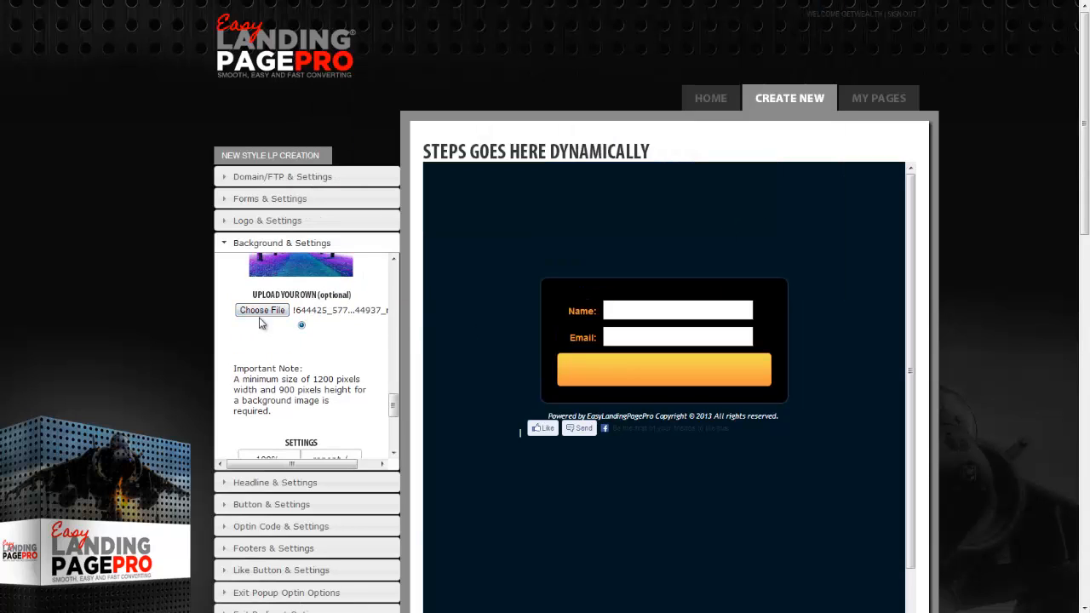
Step: Upload !123tropical-island-beach-2560x1440 as the custom background image and replace it with 0CKrweRzUQz1.jpg
left_click(262, 311)
left_click(445, 115)
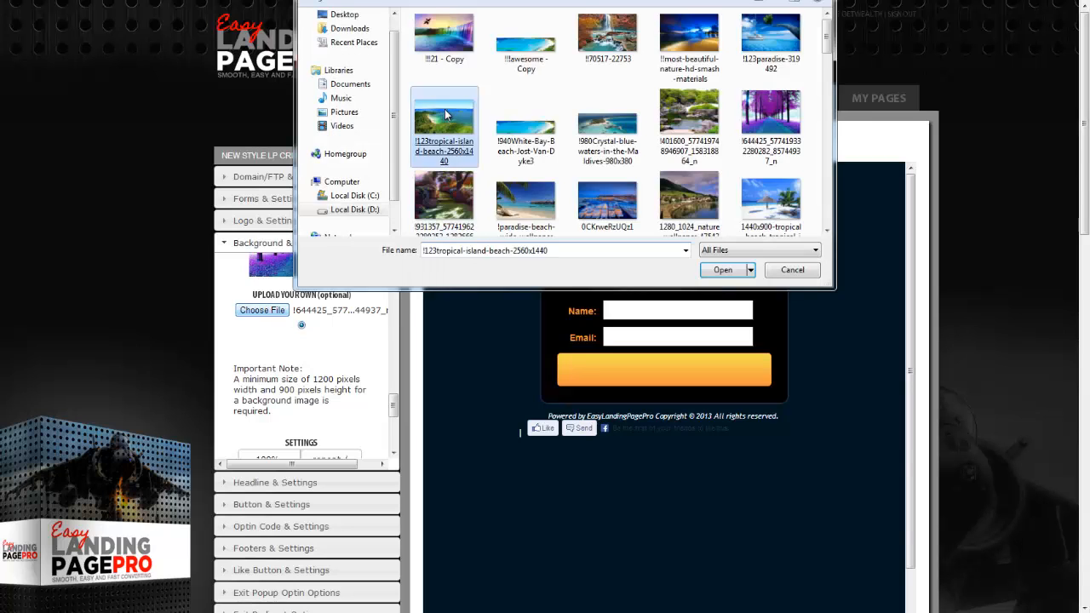
double_click(444, 115)
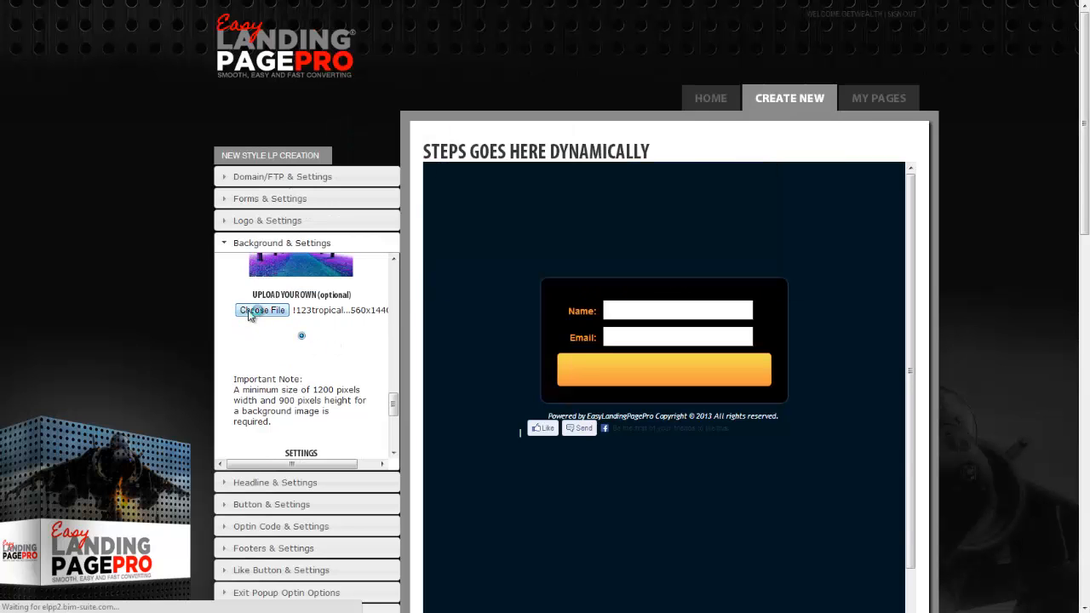
scroll(257, 360, "down", 1)
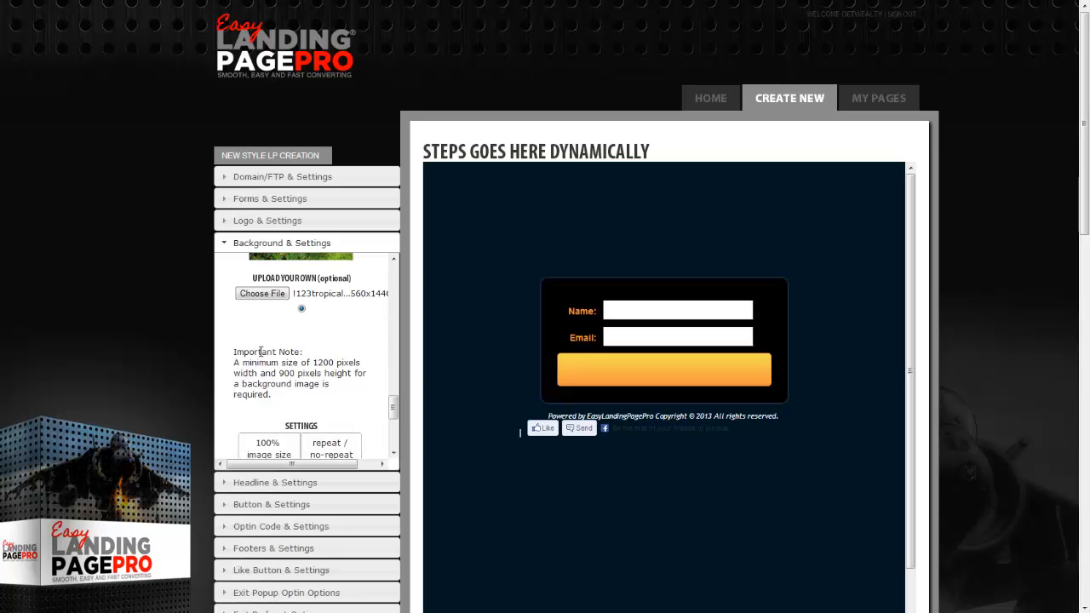
left_click(267, 293)
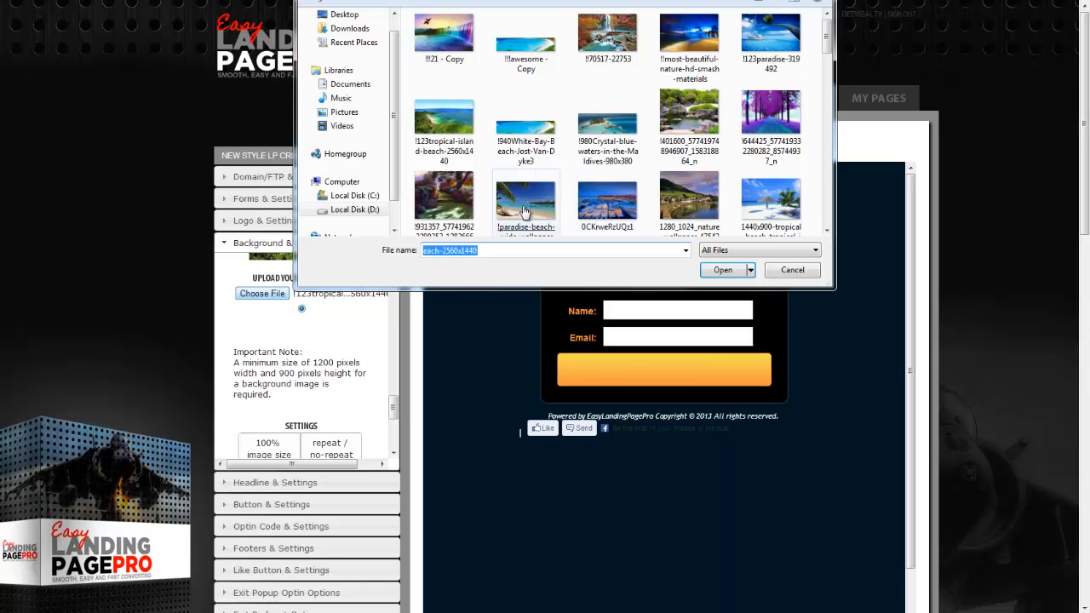
double_click(607, 200)
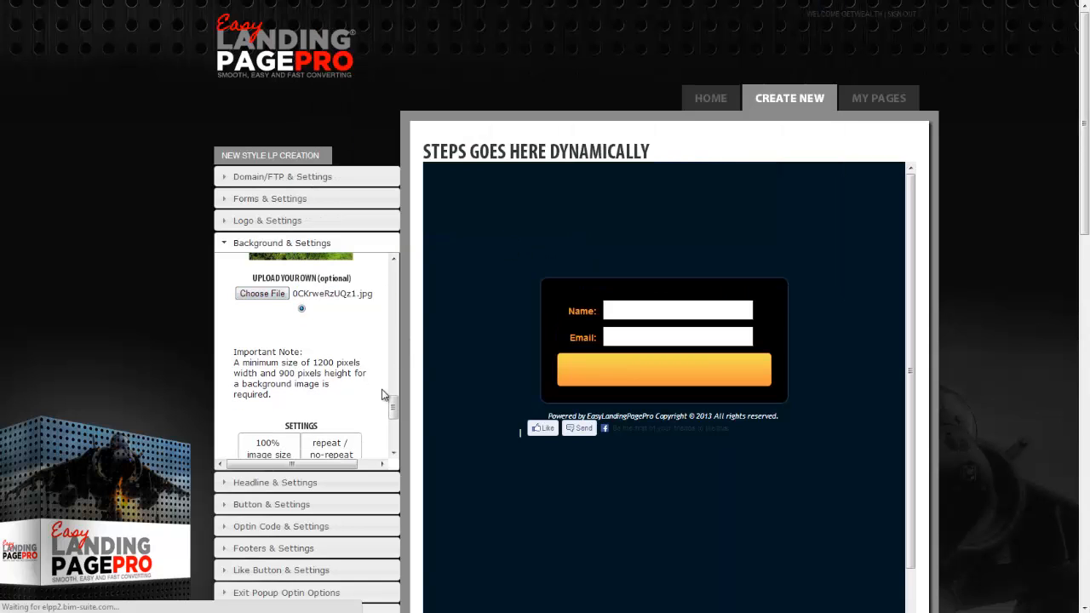
Step: Upload the garden path image whose file name starts with !931357 as the custom background
left_click_drag(394, 409, 391, 377)
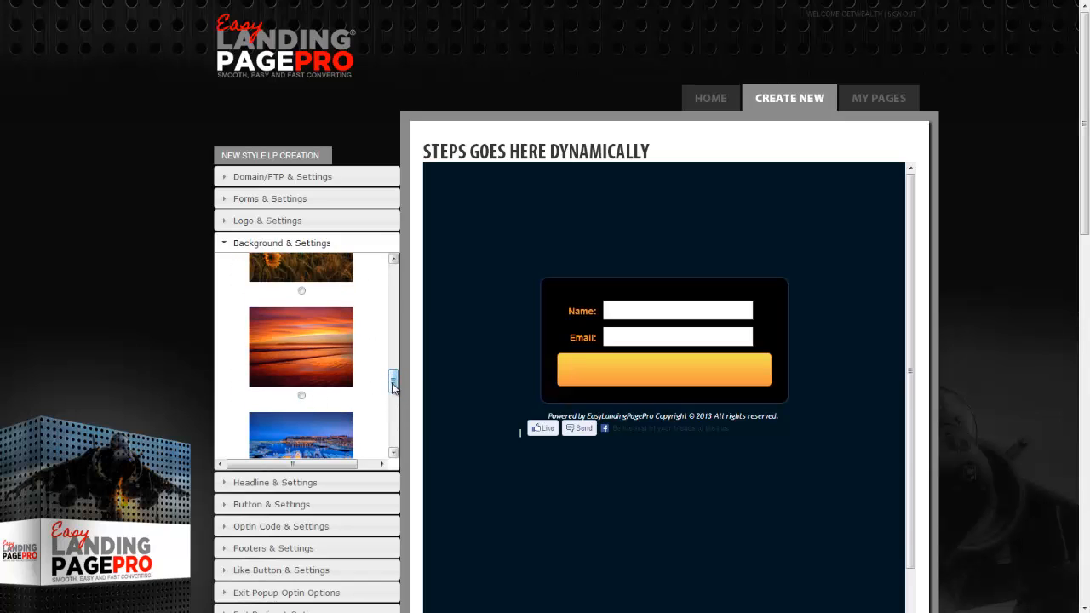
left_click_drag(393, 381, 393, 417)
left_click(254, 277)
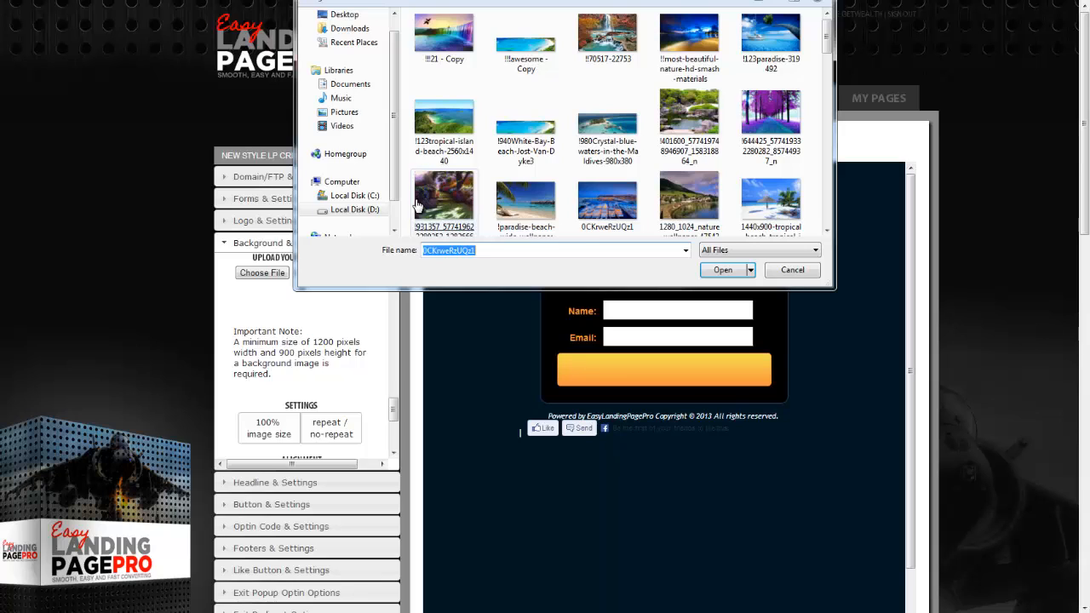
double_click(417, 204)
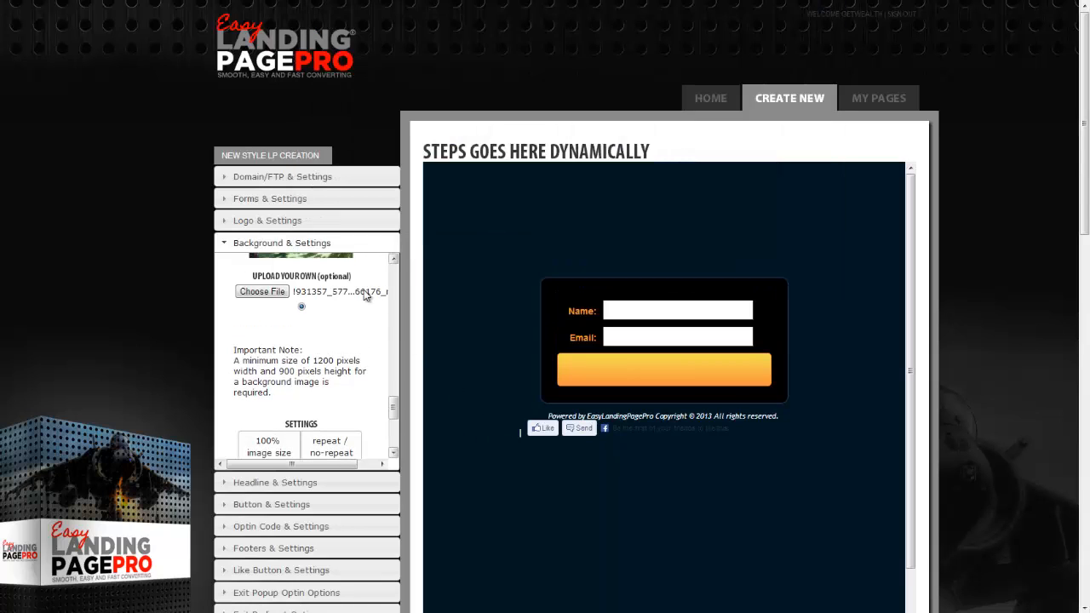
left_click(394, 258)
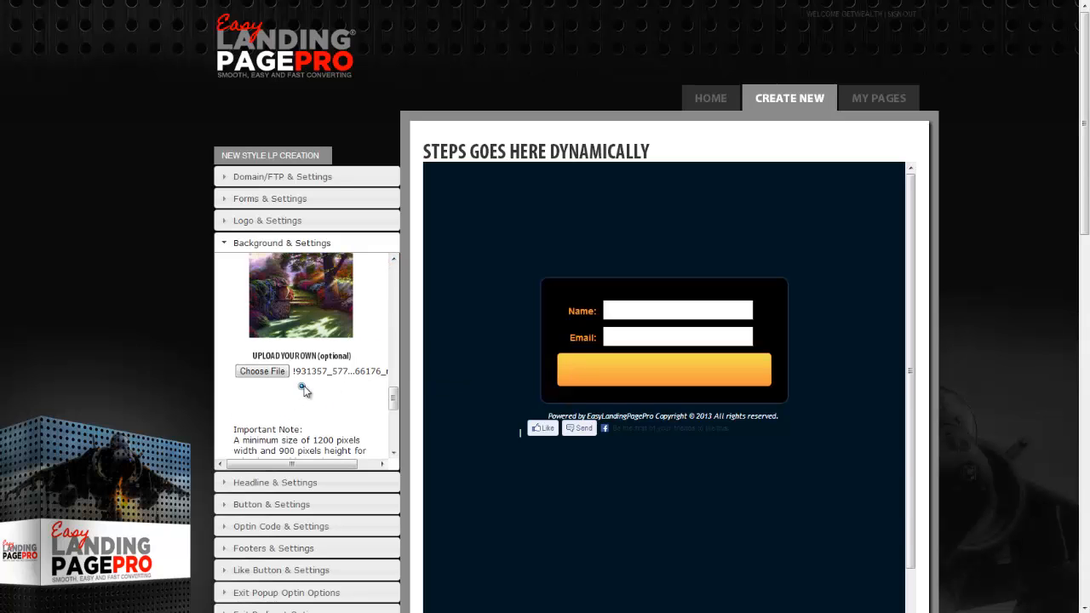
Step: Toggle the 100% image size setting for the custom background image
left_click_drag(393, 399, 388, 427)
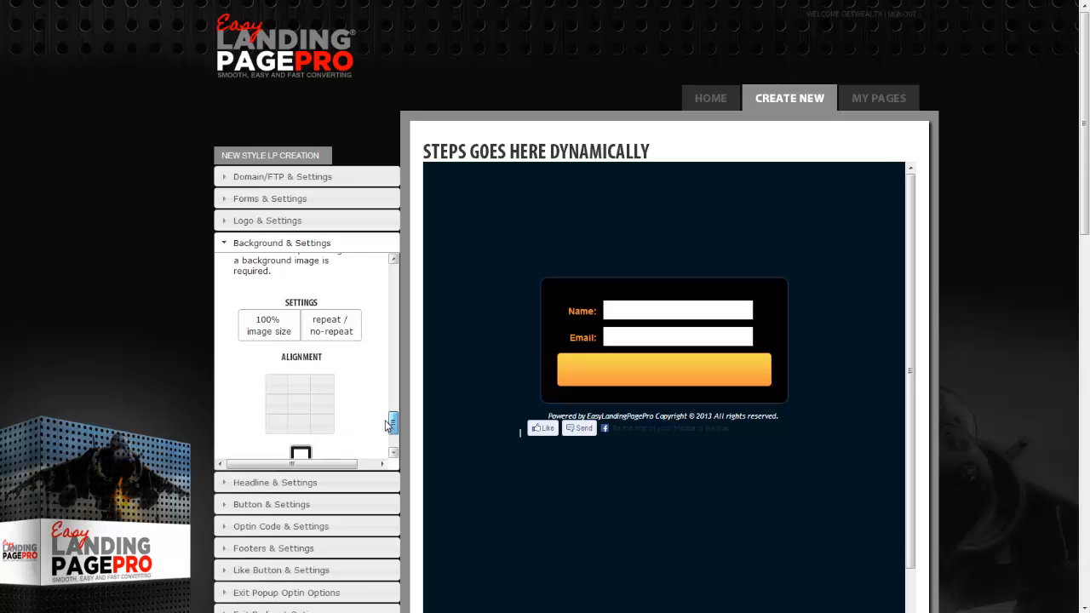
left_click(264, 324)
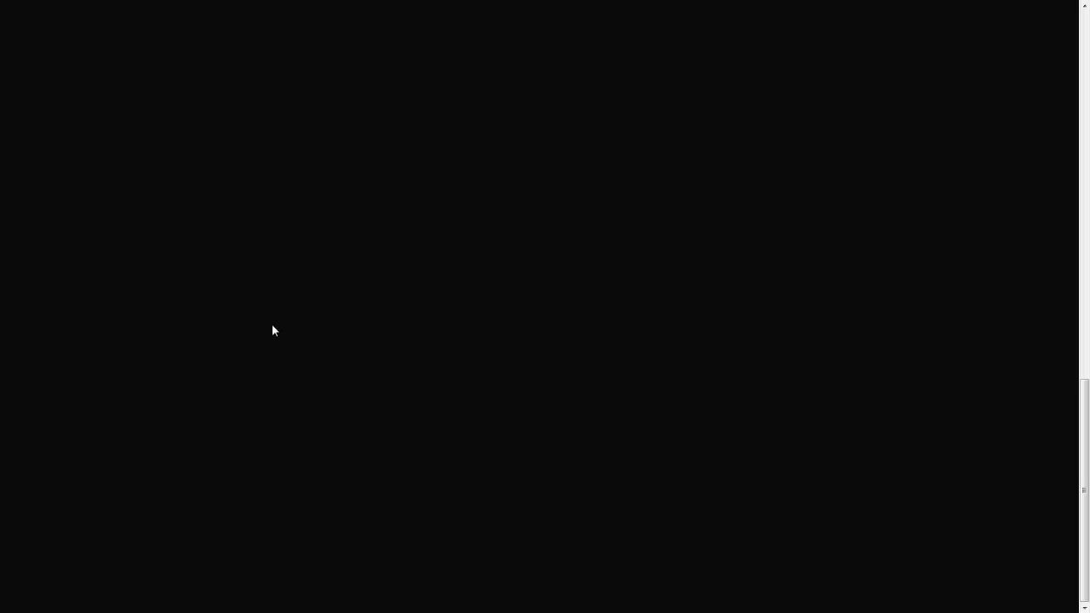
scroll(277, 373, "up", 10)
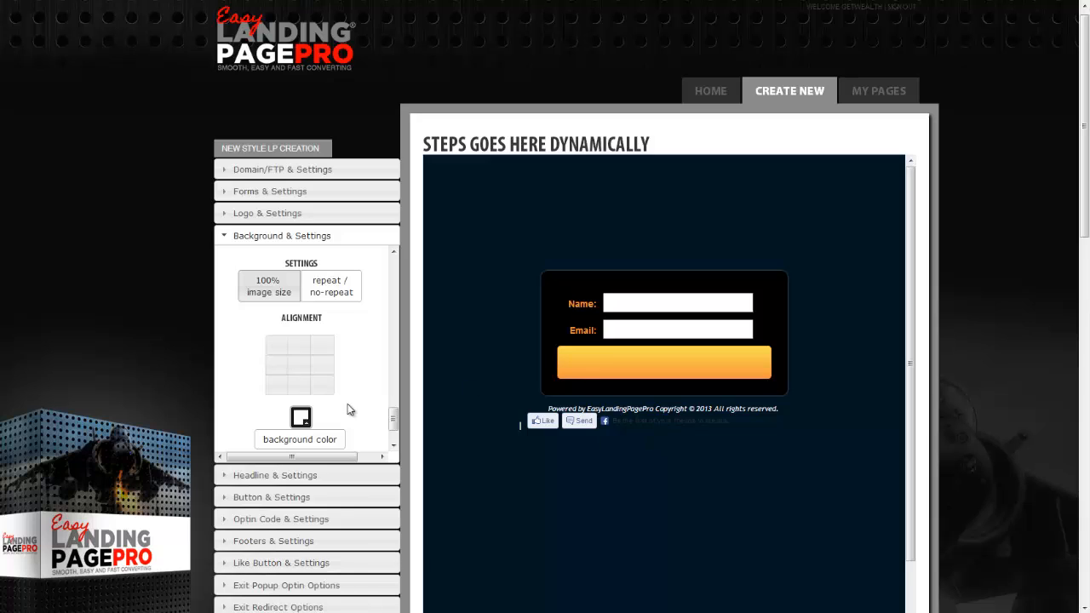
Step: Try out the repeat/no-repeat setting for the background image and save the background settings
left_click(329, 279)
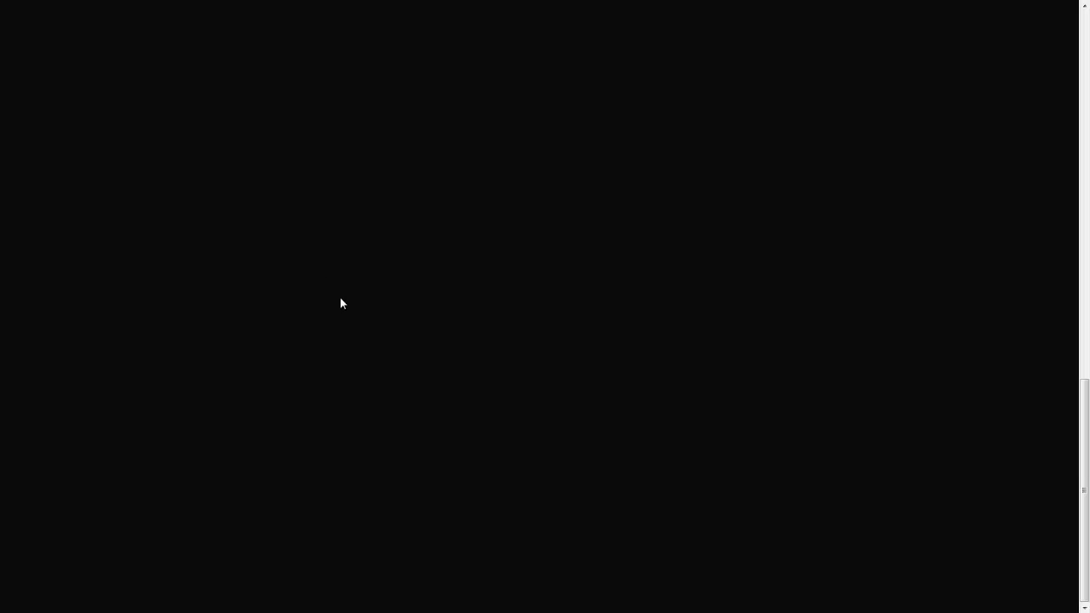
scroll(333, 346, "up", 9)
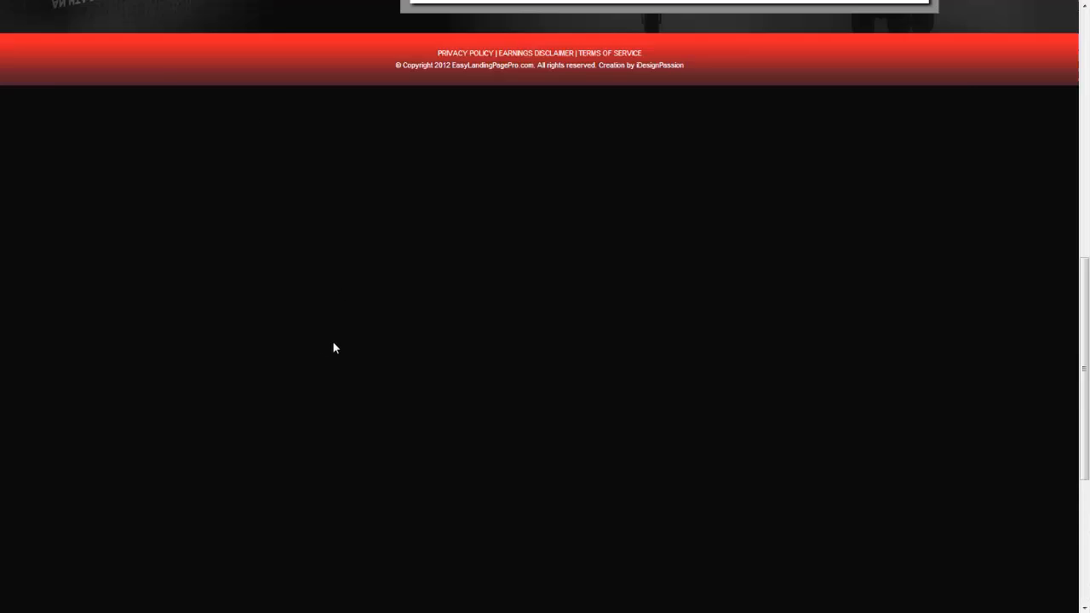
scroll(352, 304, "down", 1)
scroll(353, 306, "up", 3)
scroll(353, 306, "down", 2)
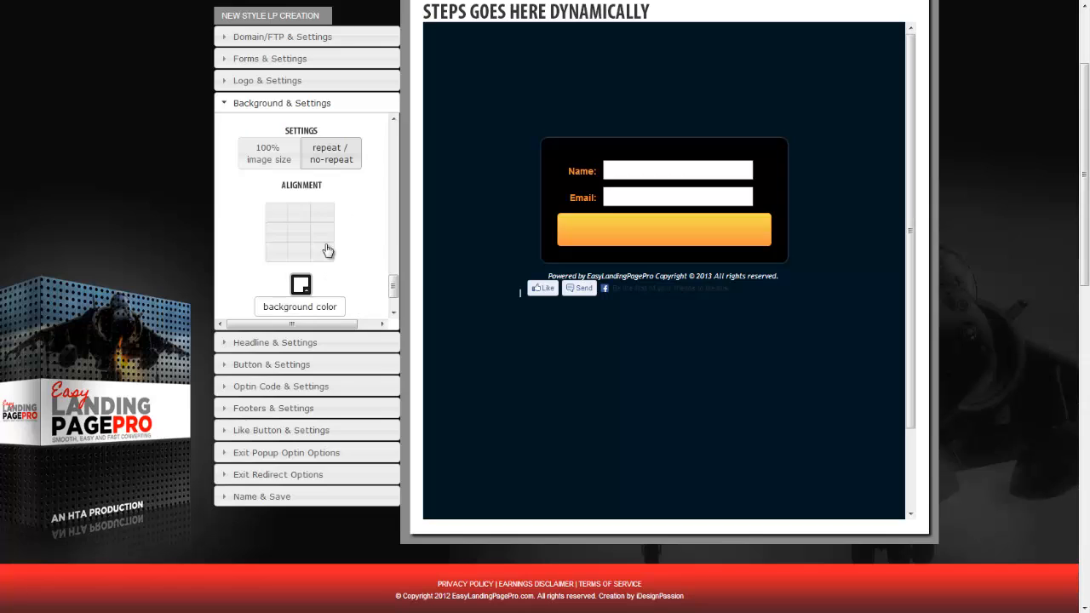
left_click(327, 162)
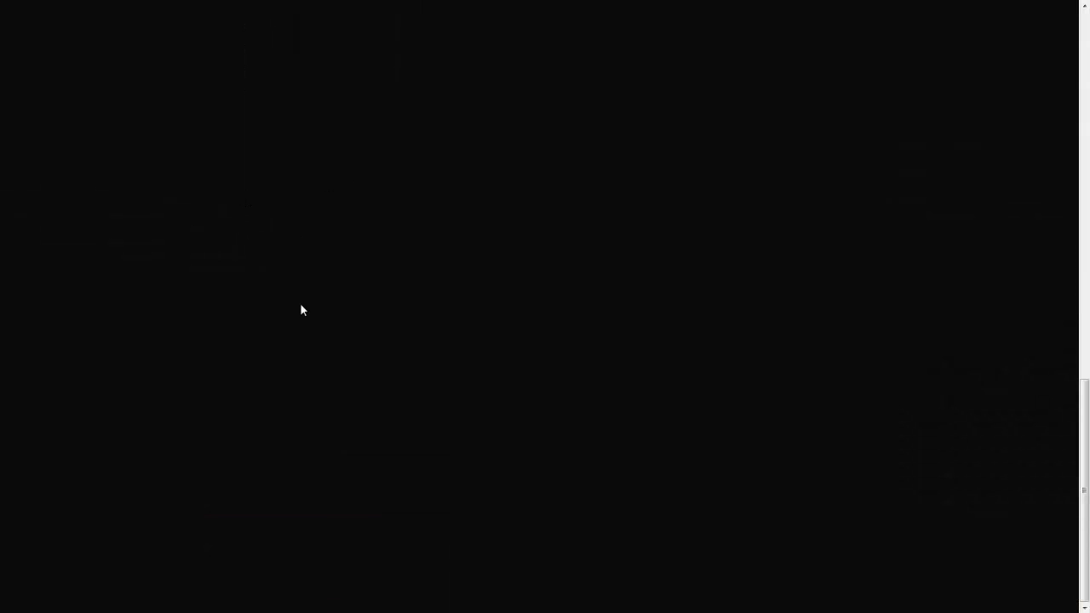
scroll(300, 318, "up", 10)
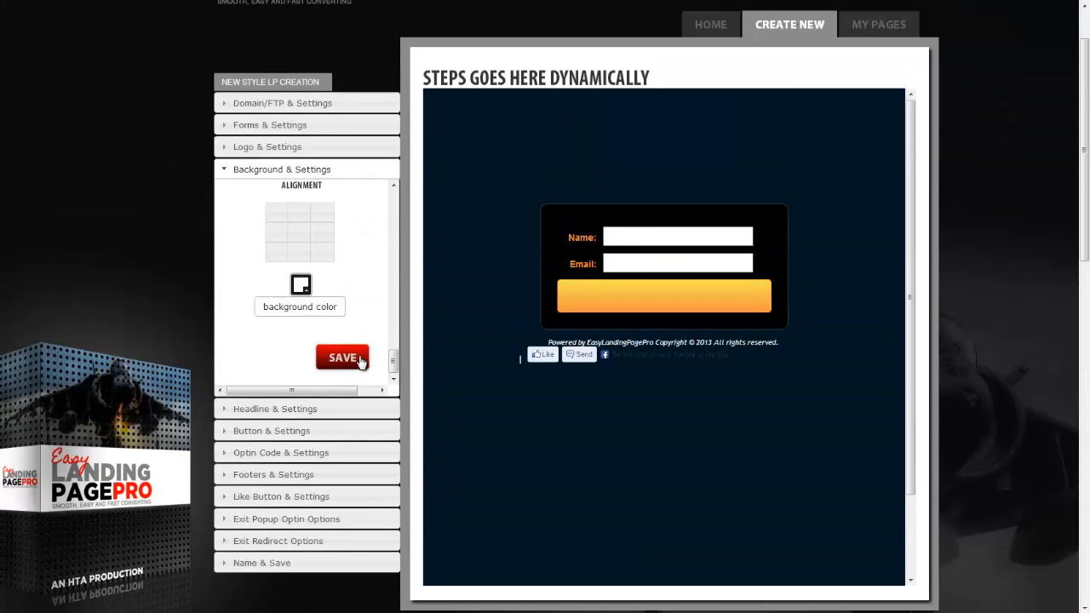
left_click(341, 357)
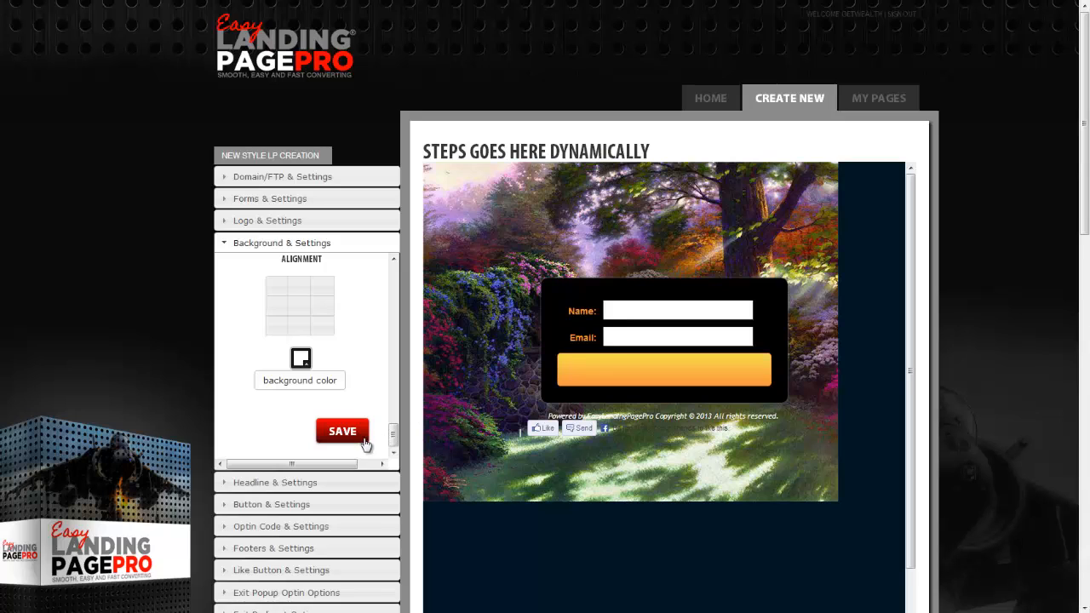
Step: Check the garden background in the page preview and switch its repeat/no-repeat setting
mouse_move(392, 428)
left_mouse_down()
mouse_move(391, 398)
mouse_move(392, 408)
left_mouse_up()
scroll(268, 394, "down", 10)
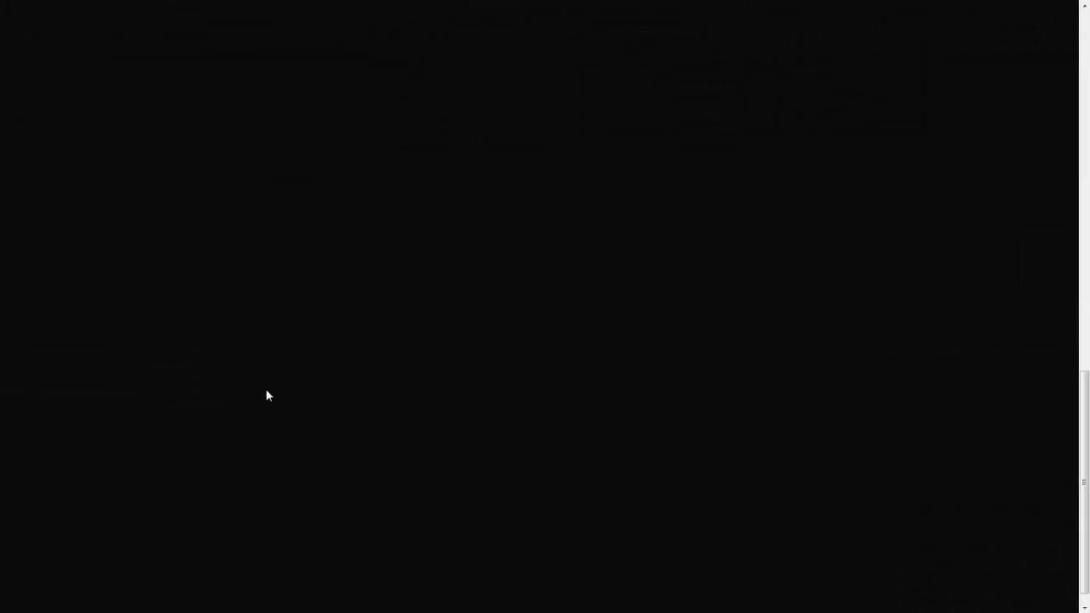
scroll(445, 365, "up", 4)
scroll(455, 368, "up", 3)
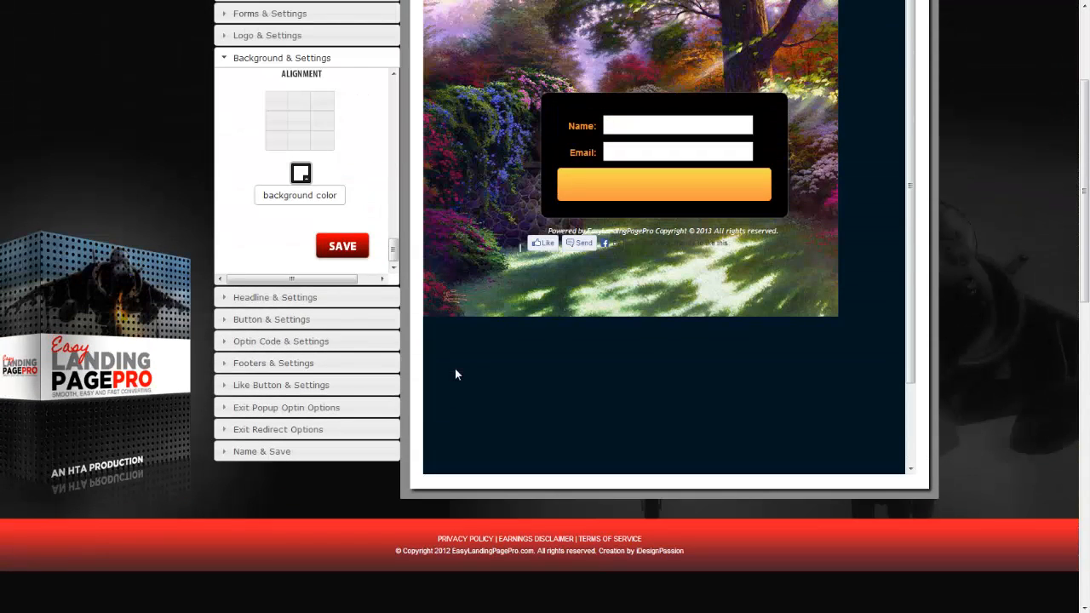
scroll(431, 240, "up", 1)
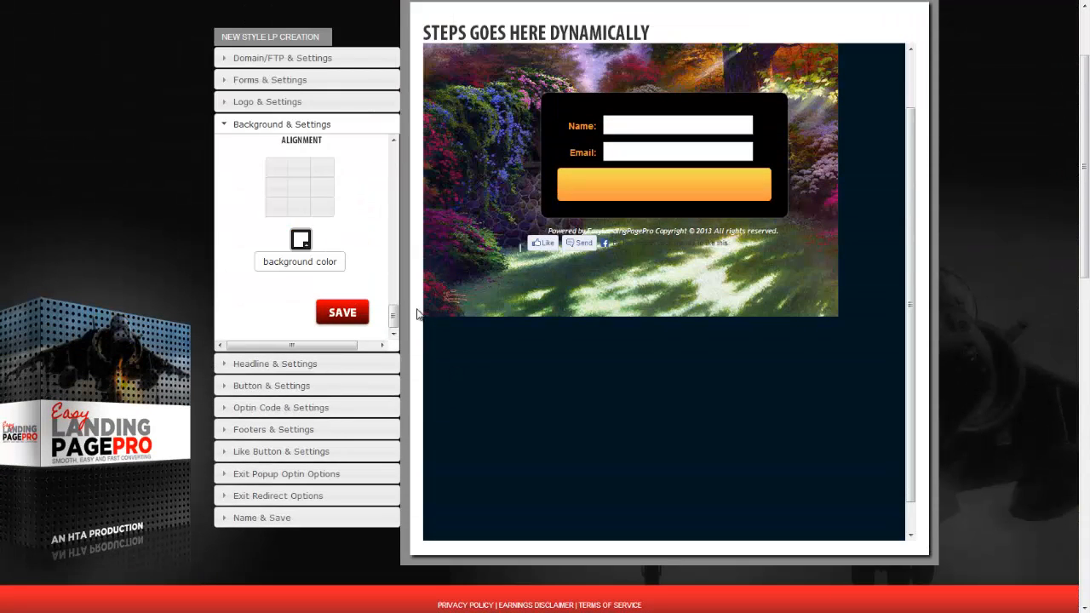
scroll(395, 315, "up", 3)
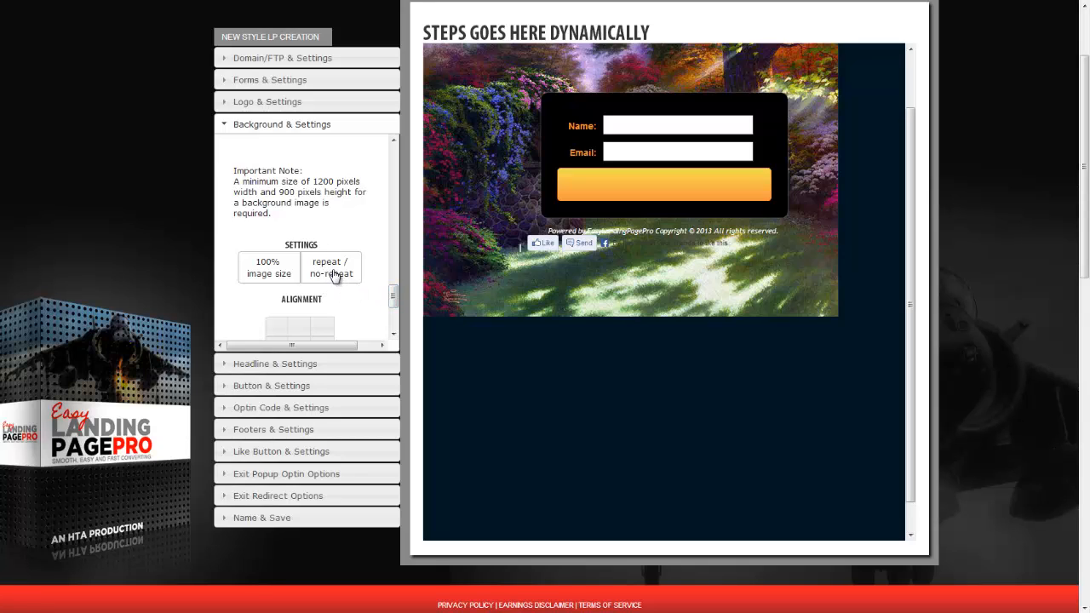
left_click(332, 271)
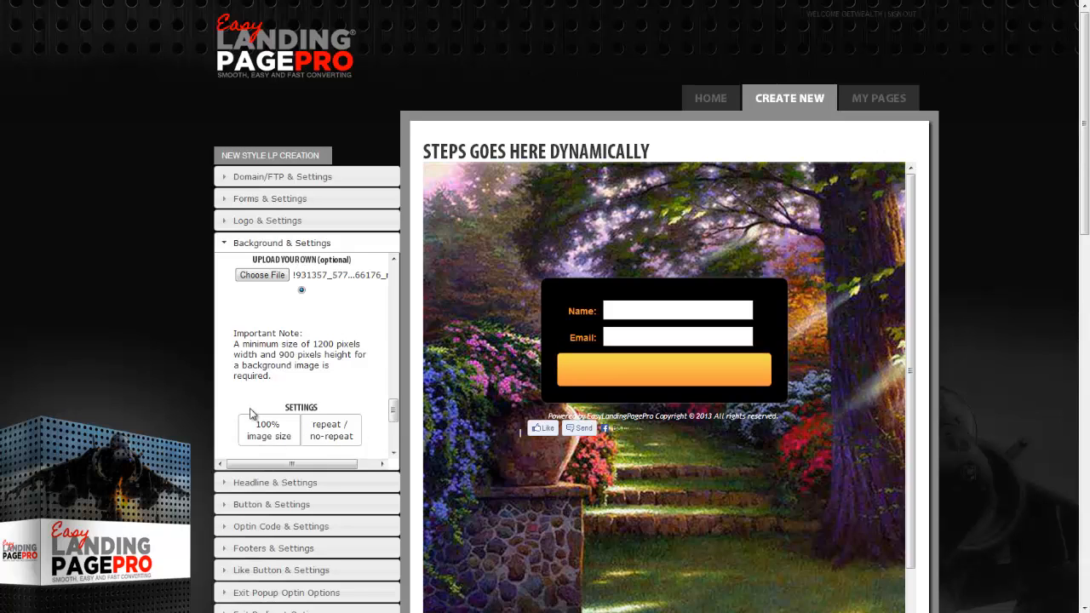
Step: Review the background image's alignment grid and save the background settings
left_click_drag(393, 412, 394, 420)
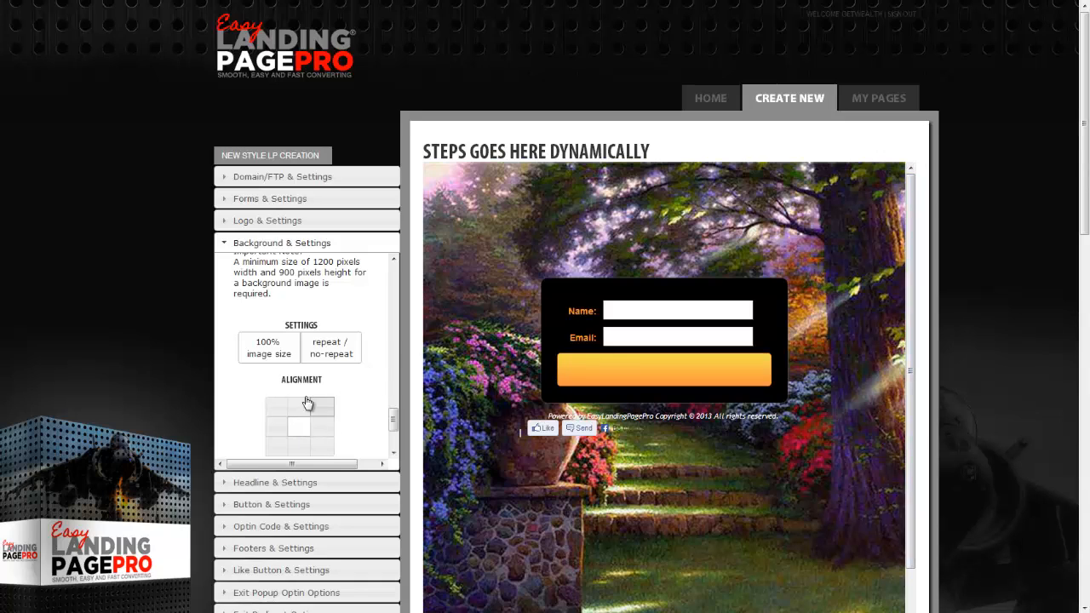
left_click(394, 452)
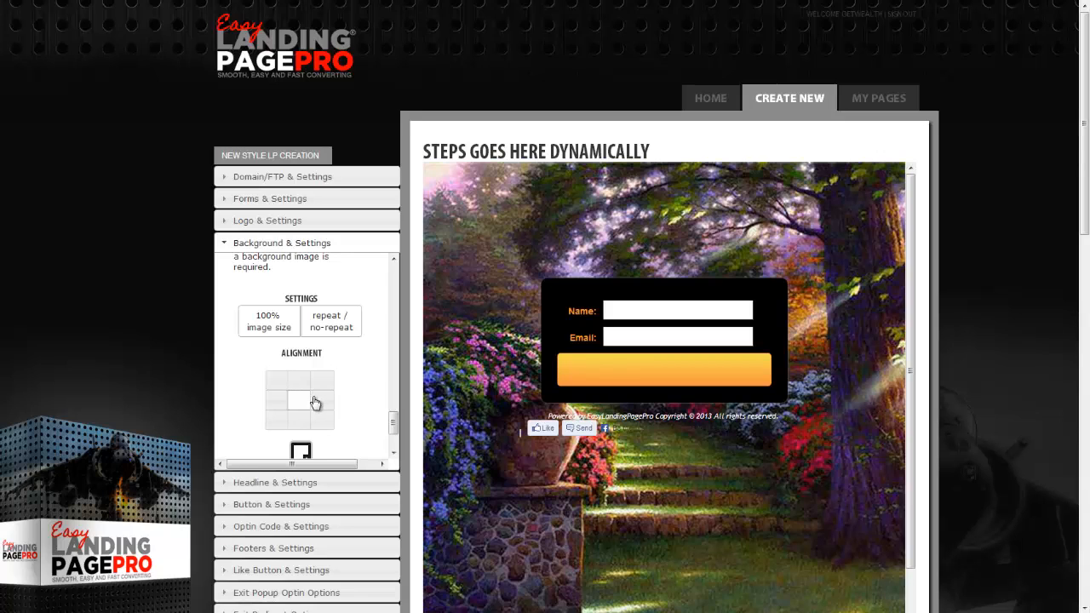
left_click(391, 441)
left_click(344, 431)
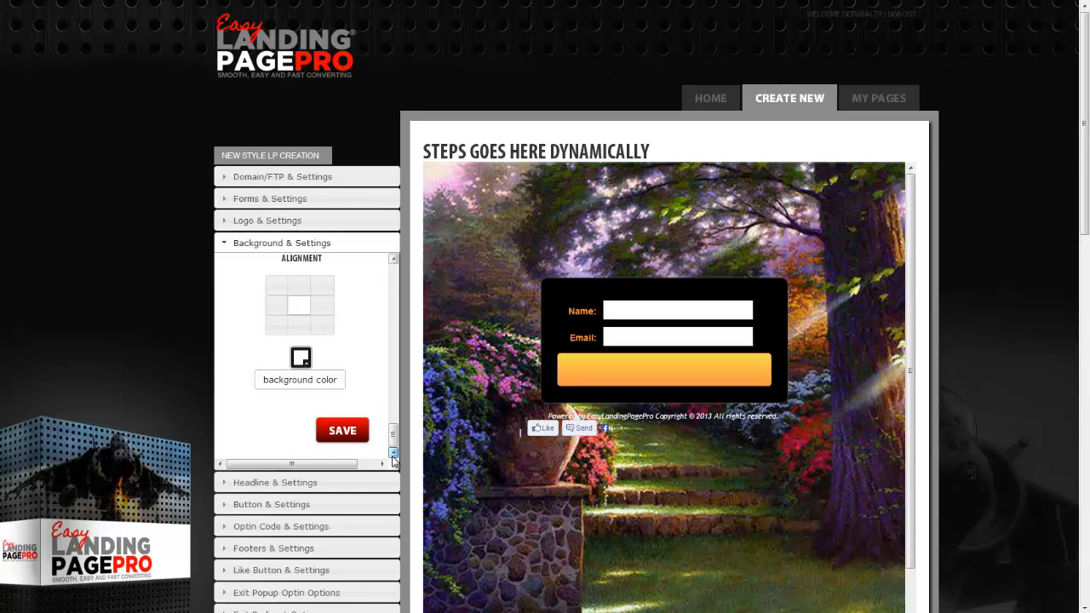
Step: Open the headline settings and look over the headline, alignment, color, font and sub-headline options
left_click(290, 483)
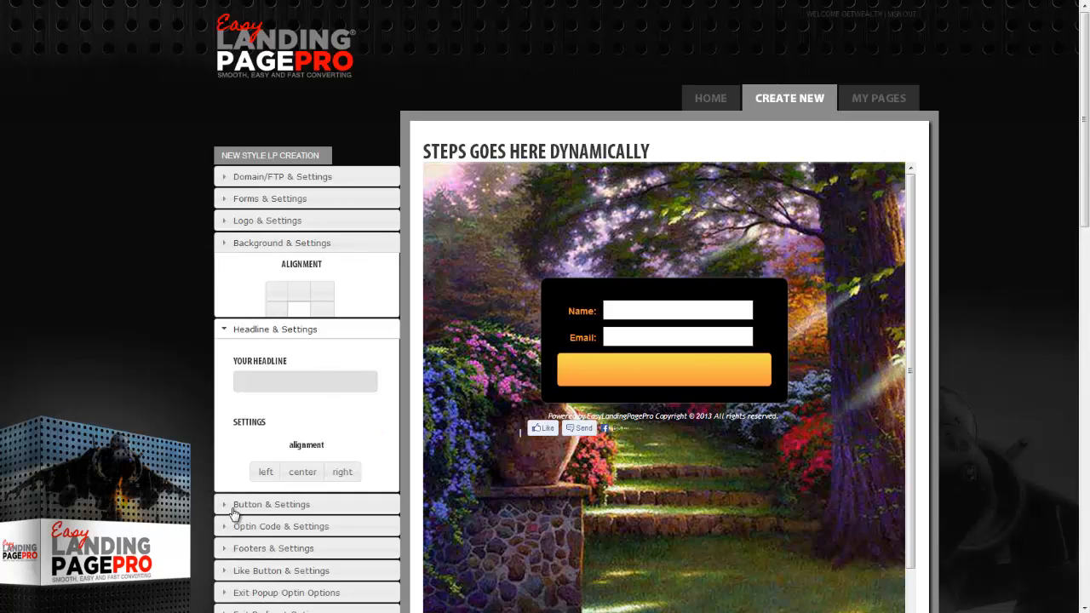
left_click(264, 320)
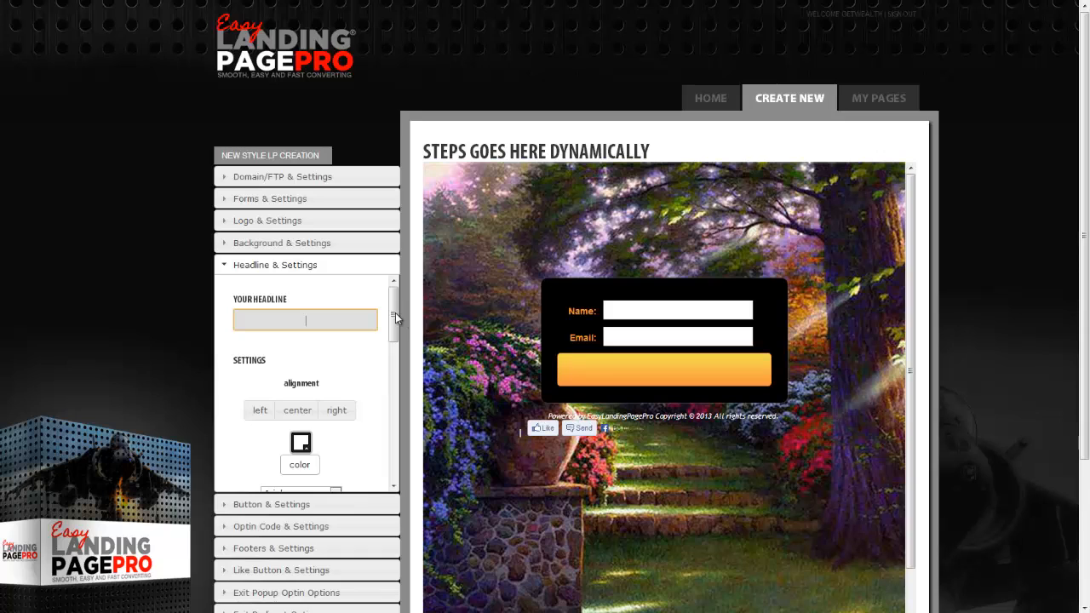
scroll(392, 374, "down", 2)
scroll(392, 375, "down", 3)
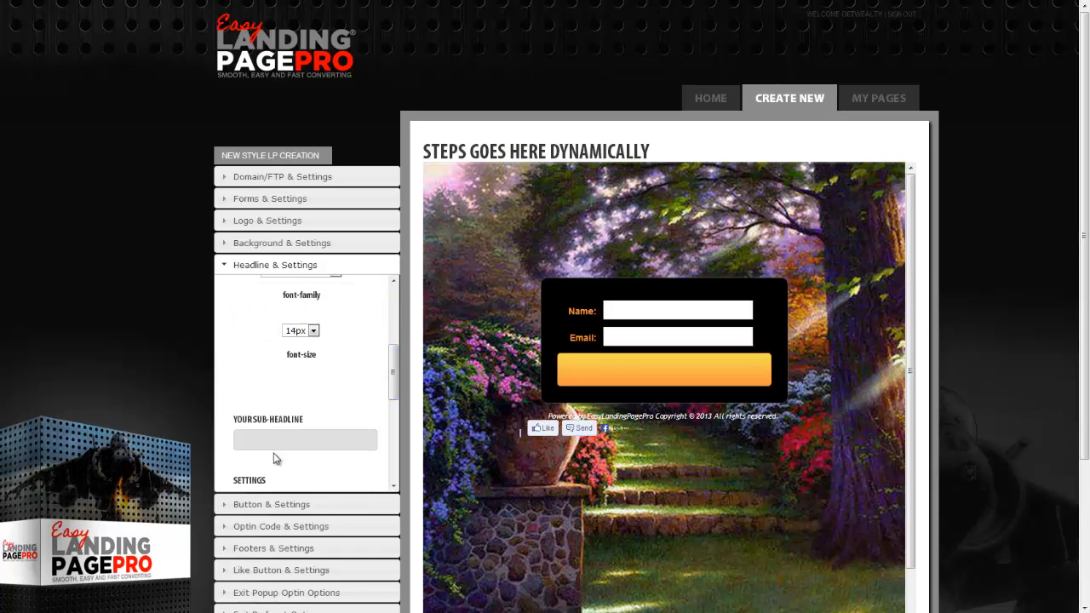
scroll(394, 380, "up", 2)
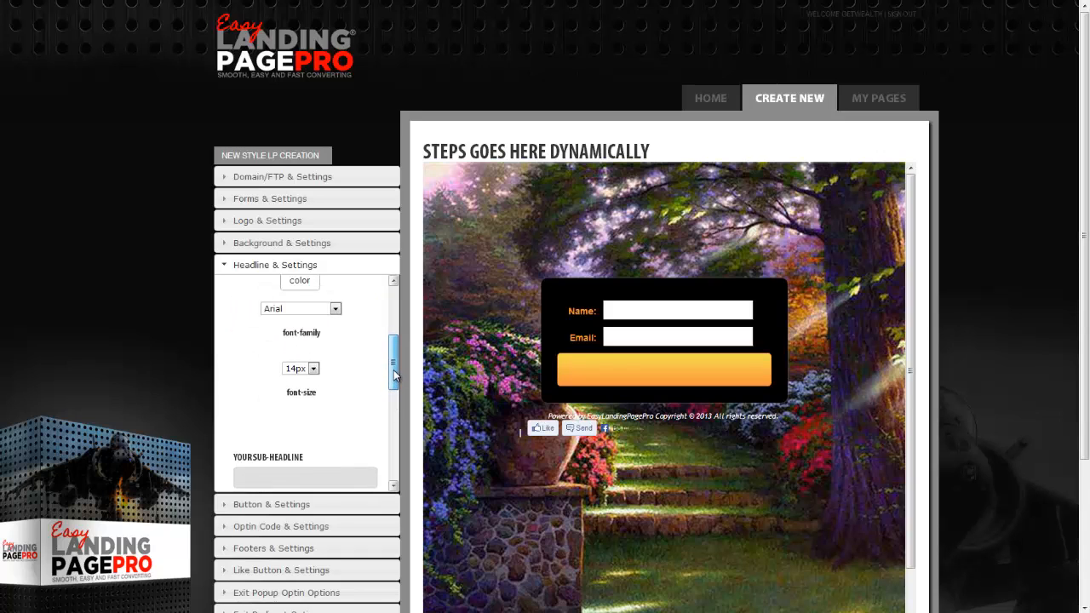
scroll(397, 361, "up", 1)
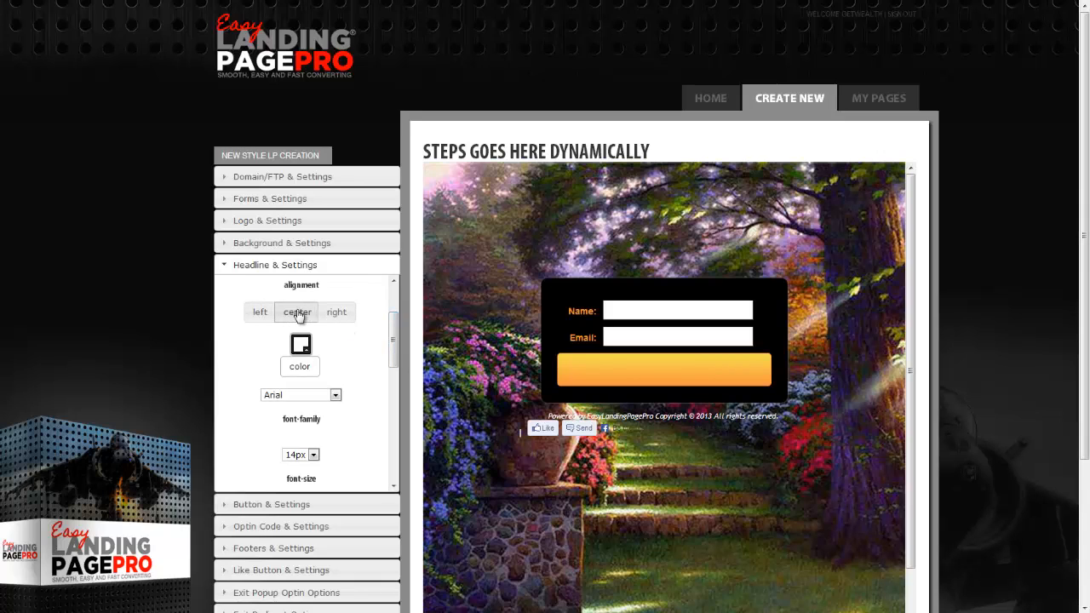
Step: Review the font-size option and the sub-headline's text, alignment, color and font options in the headline settings
scroll(294, 373, "down", 3)
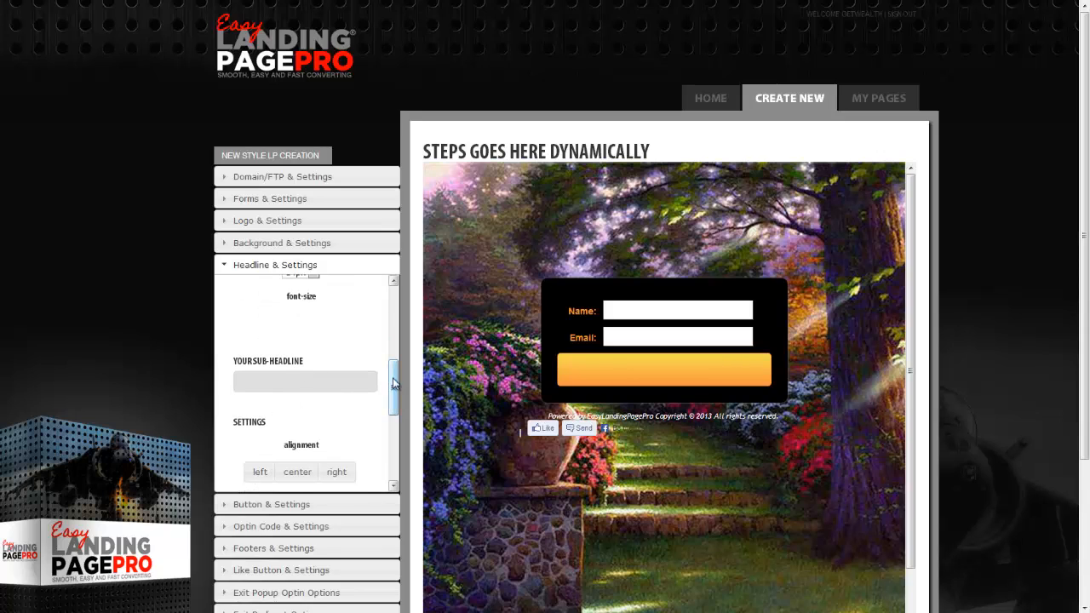
left_click_drag(396, 364, 396, 312)
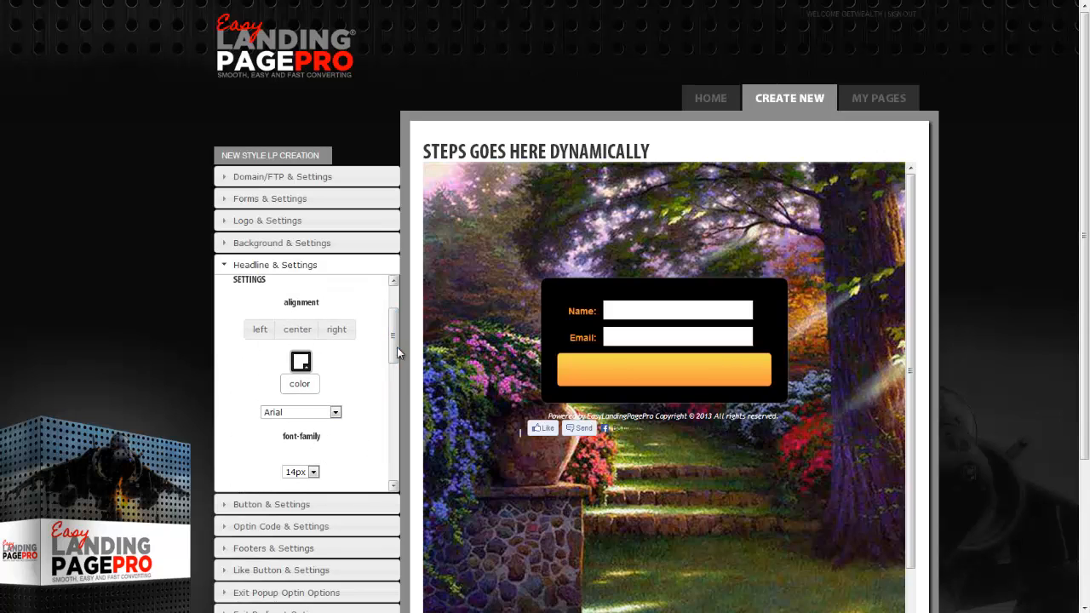
scroll(333, 405, "down", 5)
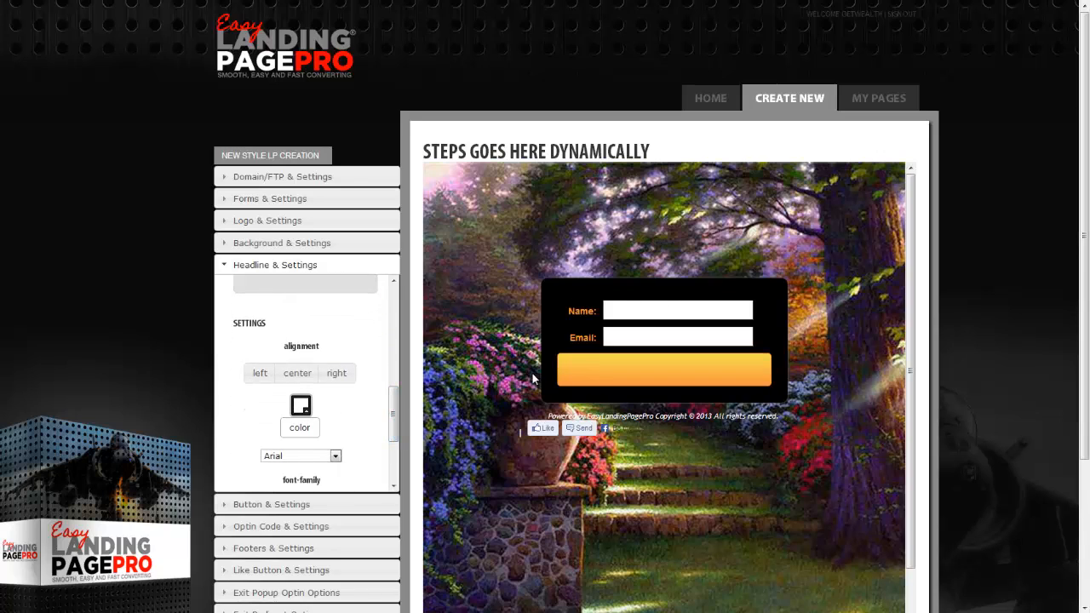
left_click_drag(395, 425, 391, 476)
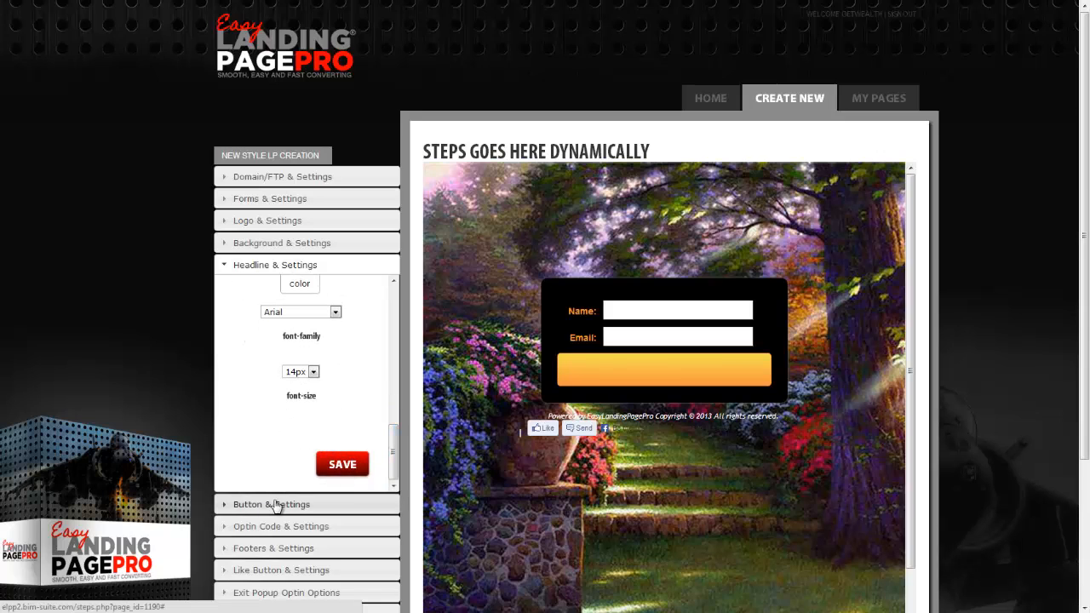
Step: Set the form button's text to "Make It Happen" with center alignment in the button settings
left_click(247, 506)
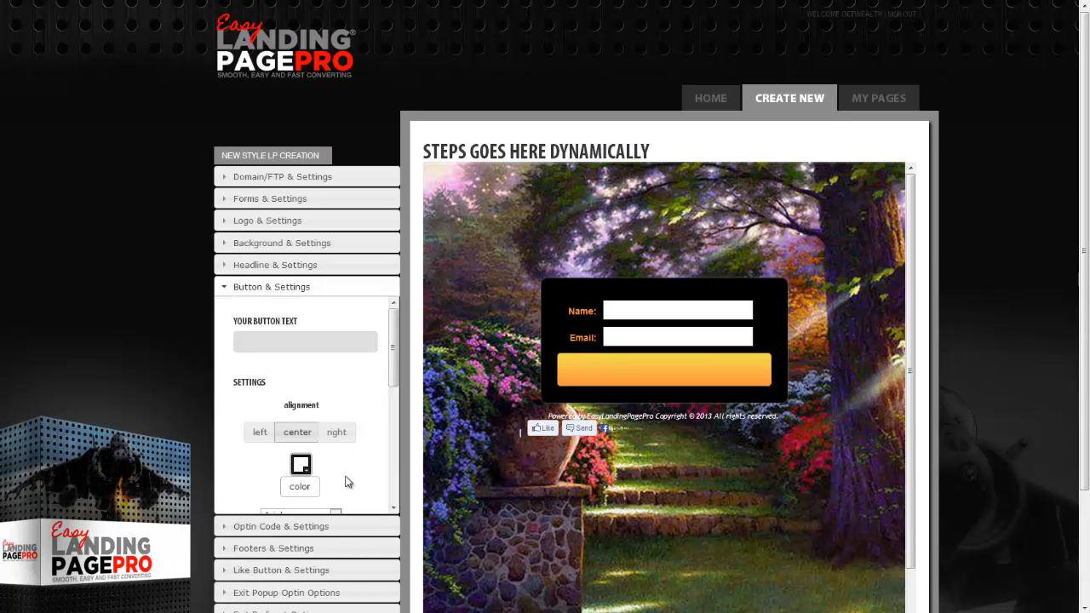
left_click(283, 343)
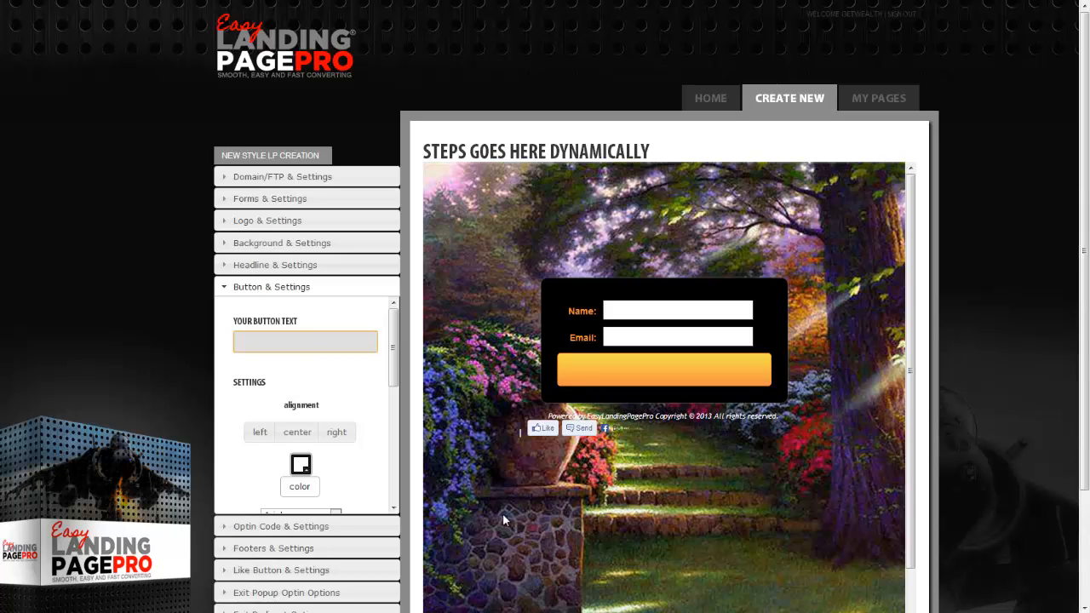
type("Make It Happen")
left_click(269, 435)
left_click(297, 433)
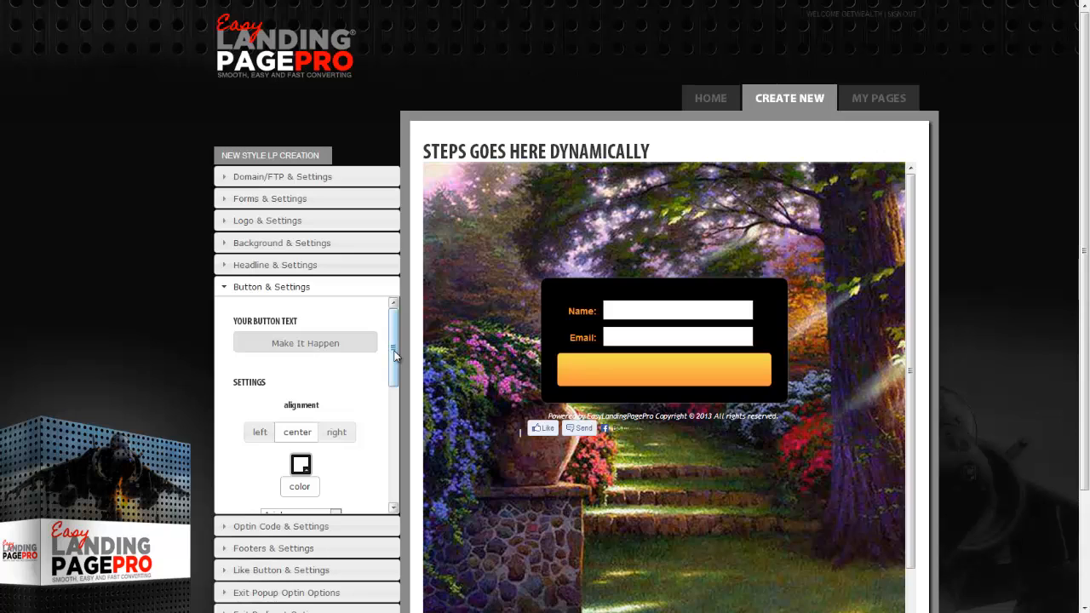
Step: Set the button text's font family to Lucida Console and save the button settings
left_click_drag(392, 349, 408, 409)
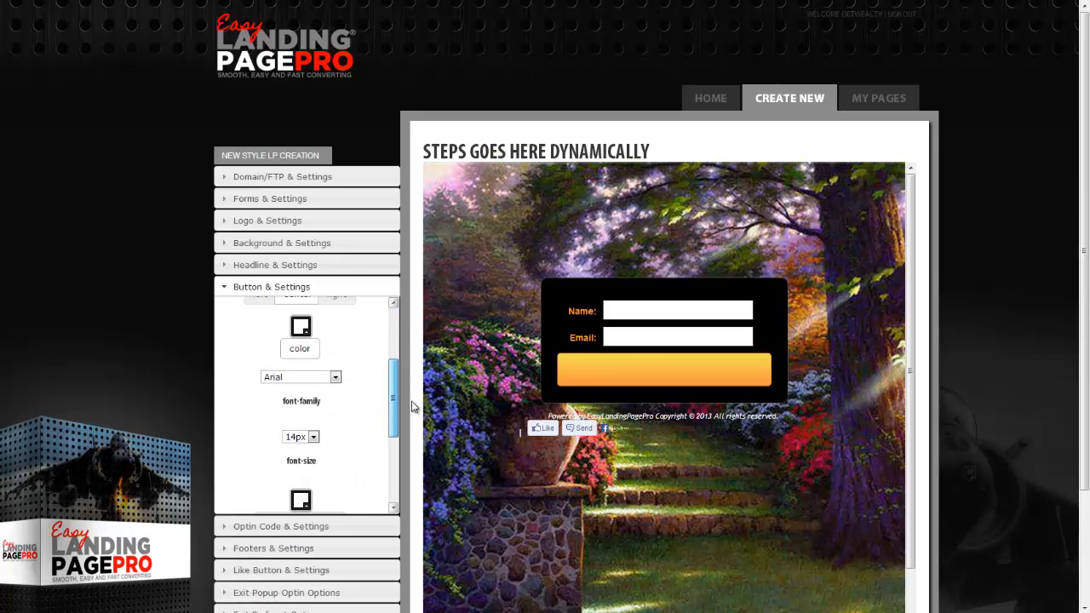
left_click(336, 377)
left_click(304, 399)
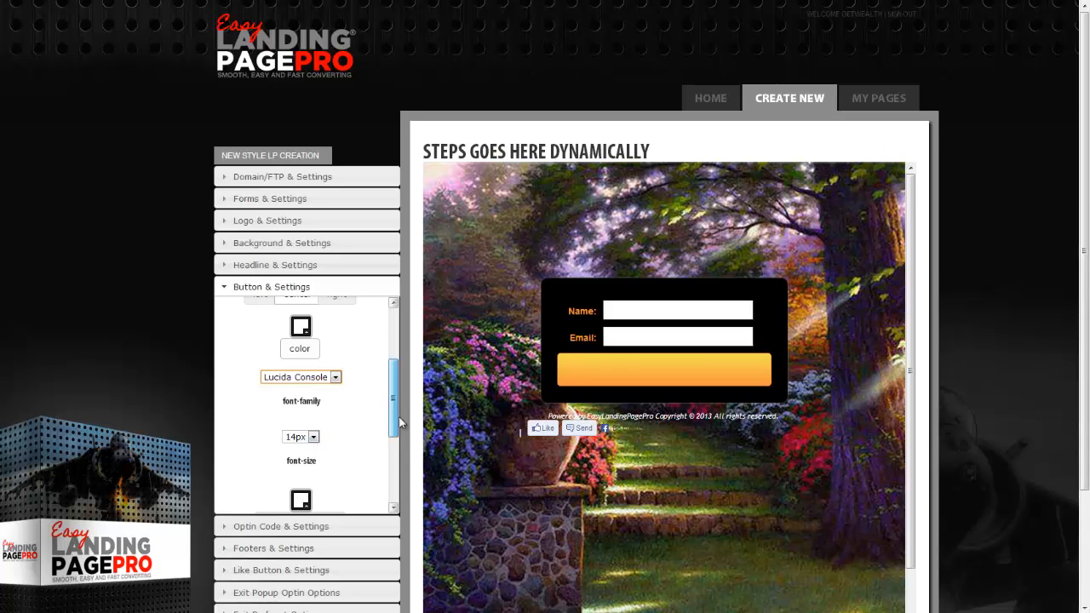
left_click_drag(401, 406, 398, 443)
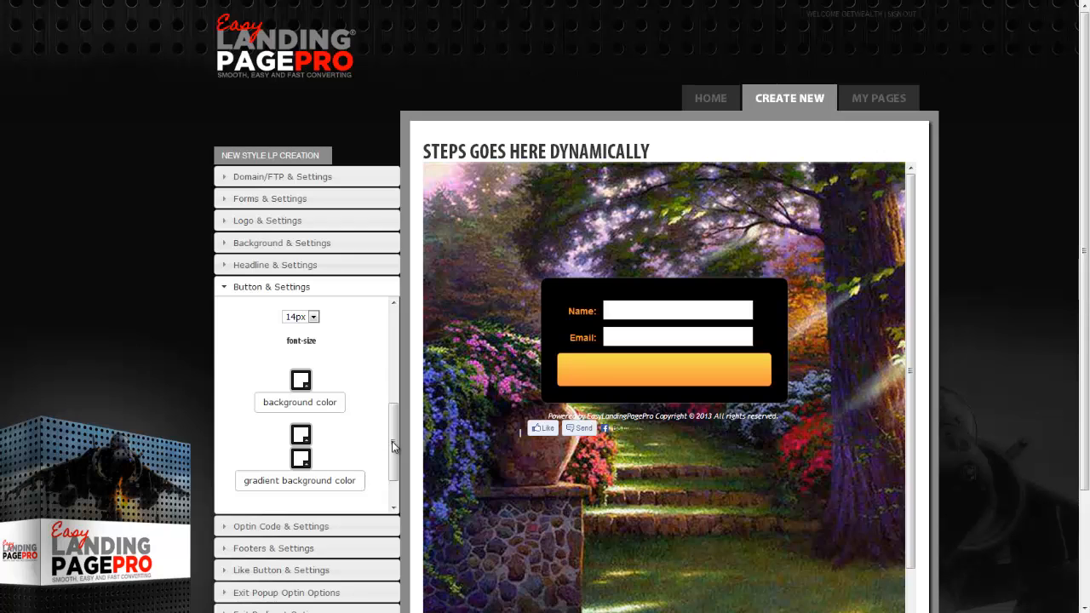
left_click_drag(392, 441, 393, 485)
left_click(332, 491)
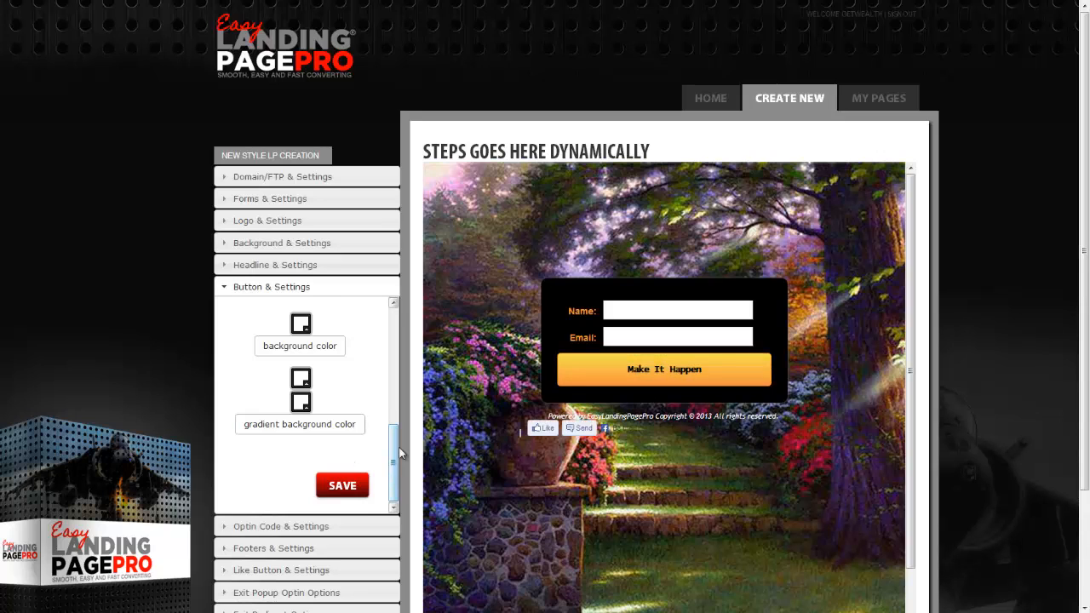
Step: Set the button text's font size to 26px and save the button settings
left_click_drag(389, 462, 391, 419)
left_click(314, 407)
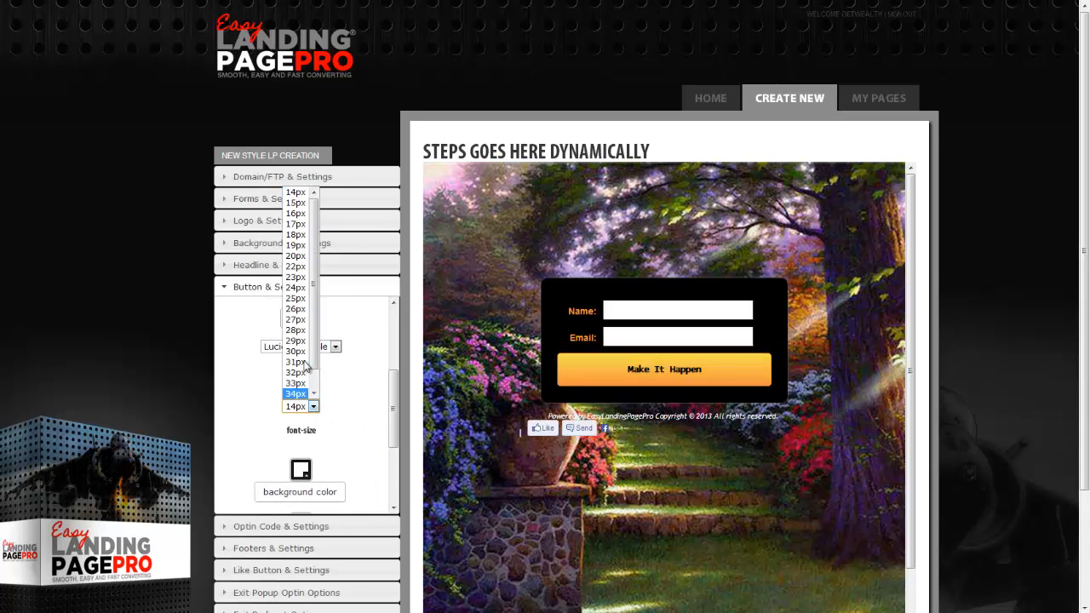
left_click(294, 318)
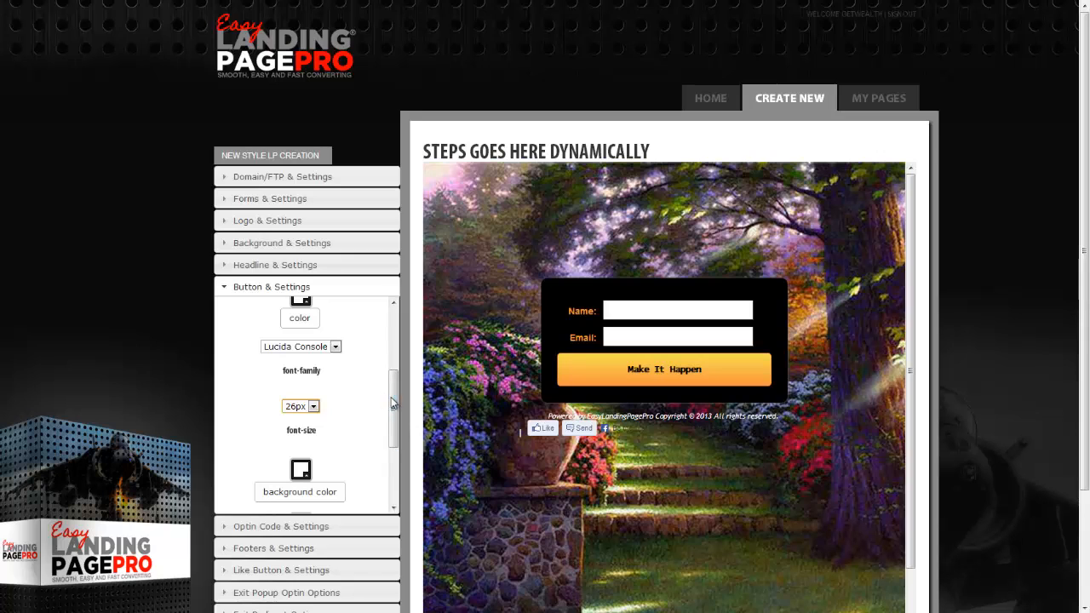
left_click_drag(391, 397, 391, 498)
left_click(359, 482)
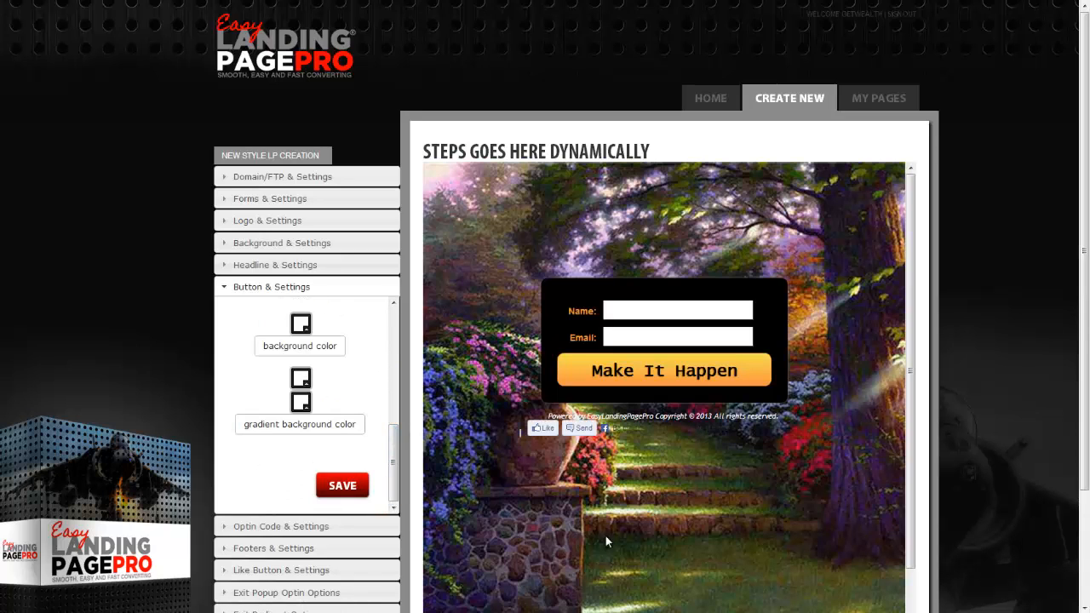
Step: Open the opt-in code settings and look over the text fields, AR provider and HTML code options
scroll(333, 472, "down", 2)
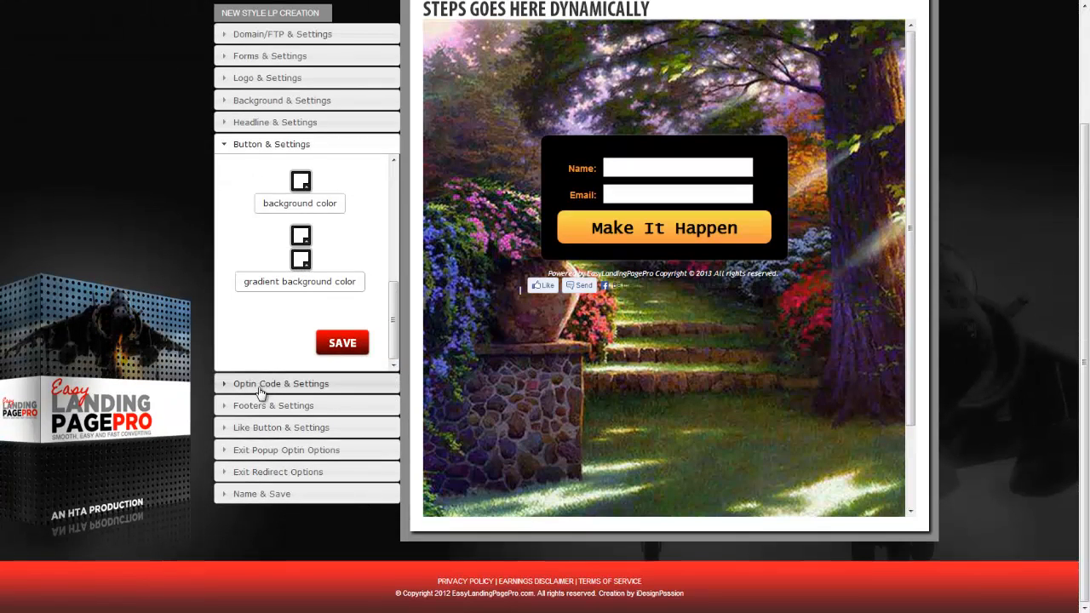
left_click(234, 390)
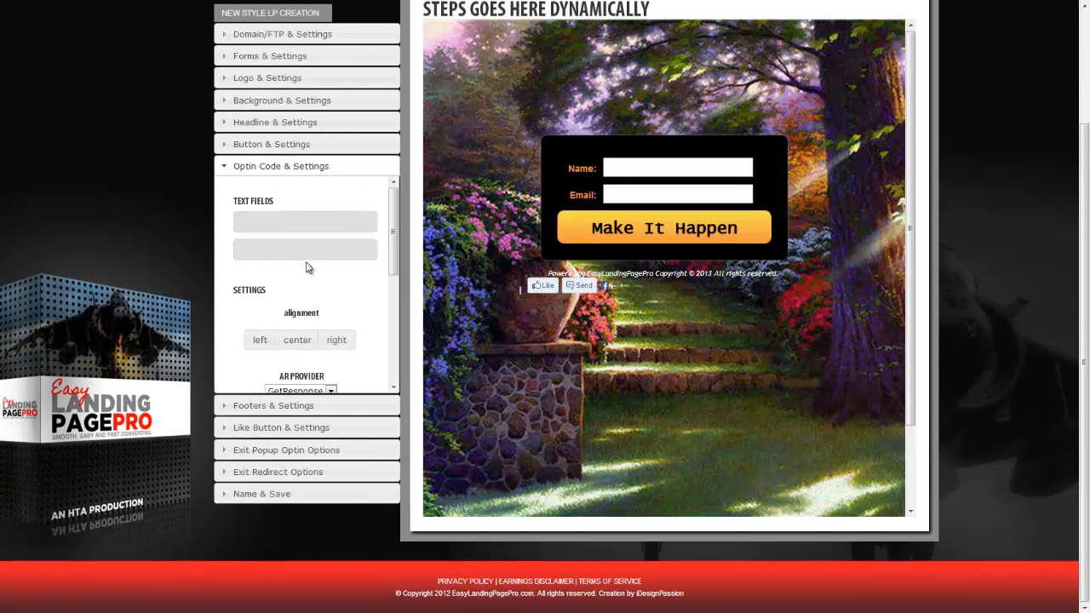
scroll(386, 230, "down", 5)
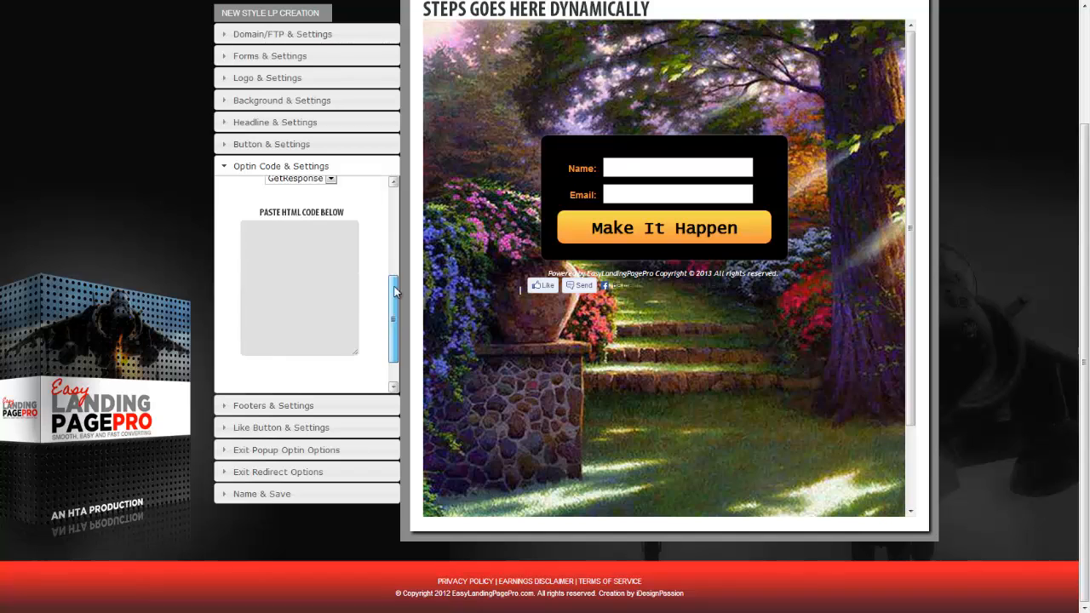
scroll(386, 229, "up", 5)
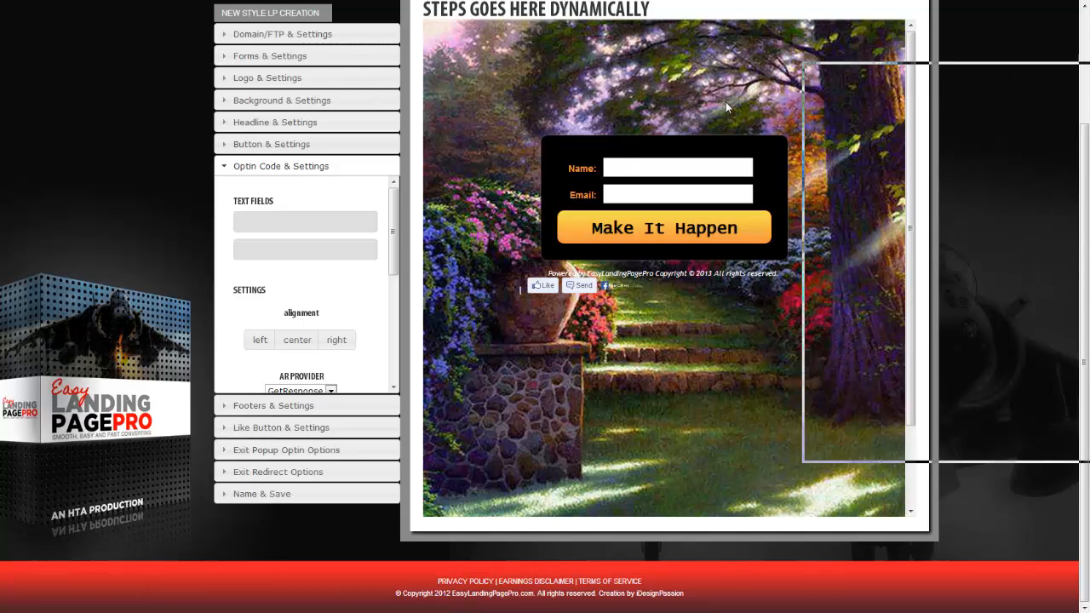
left_click_drag(535, 3, 523, 0)
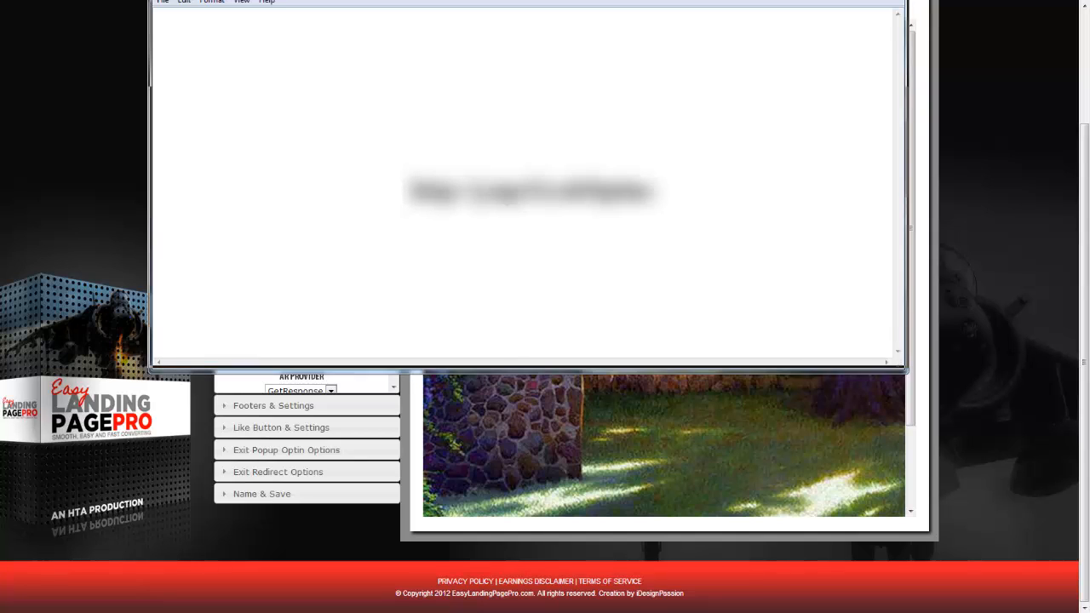
left_click_drag(528, 7, 528, 0)
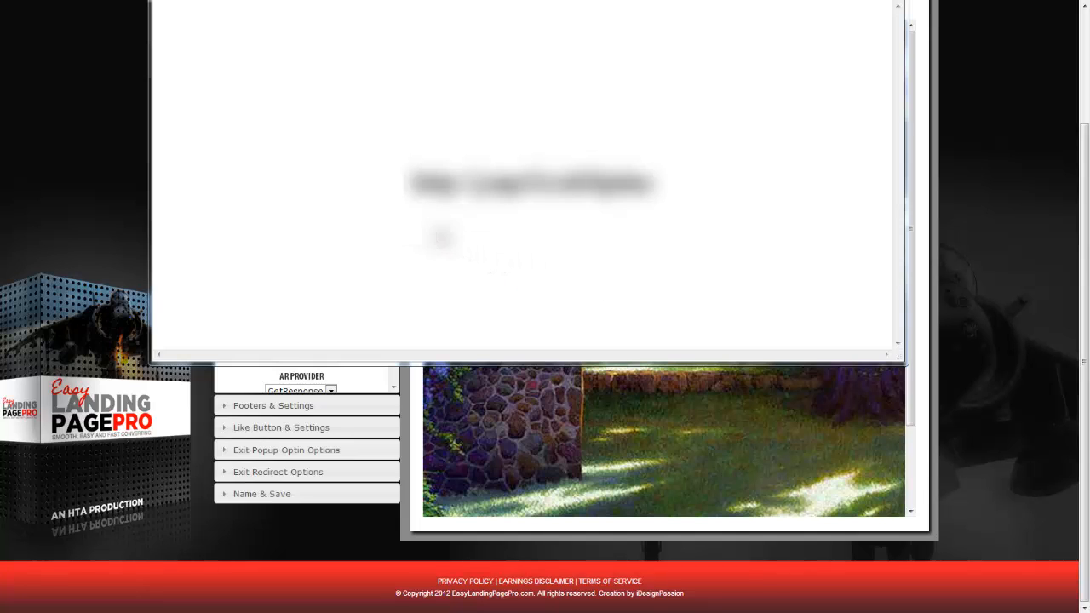
mouse_move(408, 218)
left_mouse_down()
mouse_move(559, 109)
mouse_move(401, 213)
left_mouse_up()
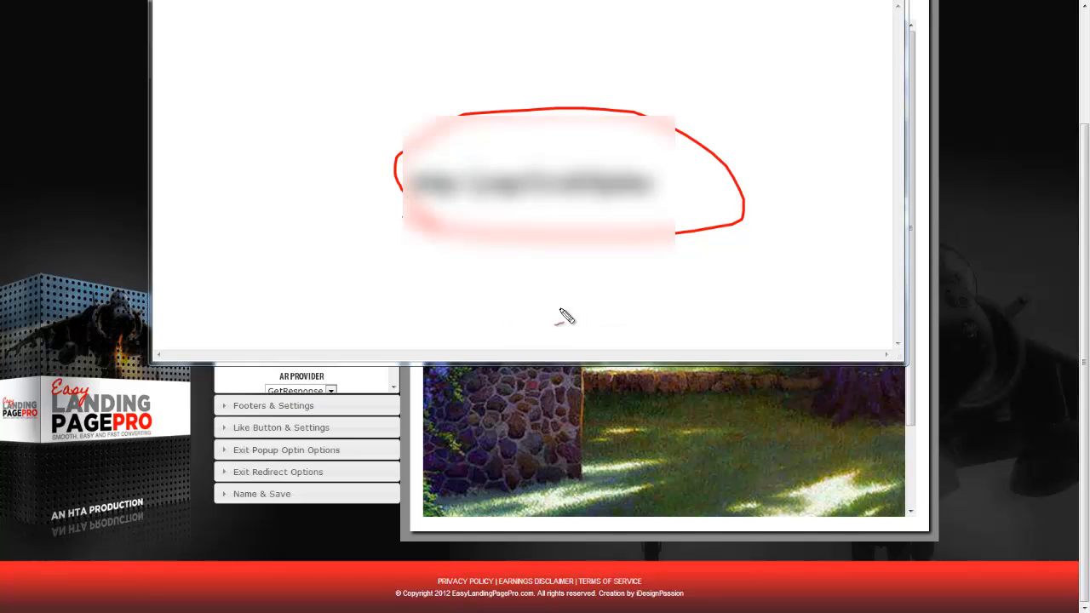
left_click_drag(541, 255, 545, 207)
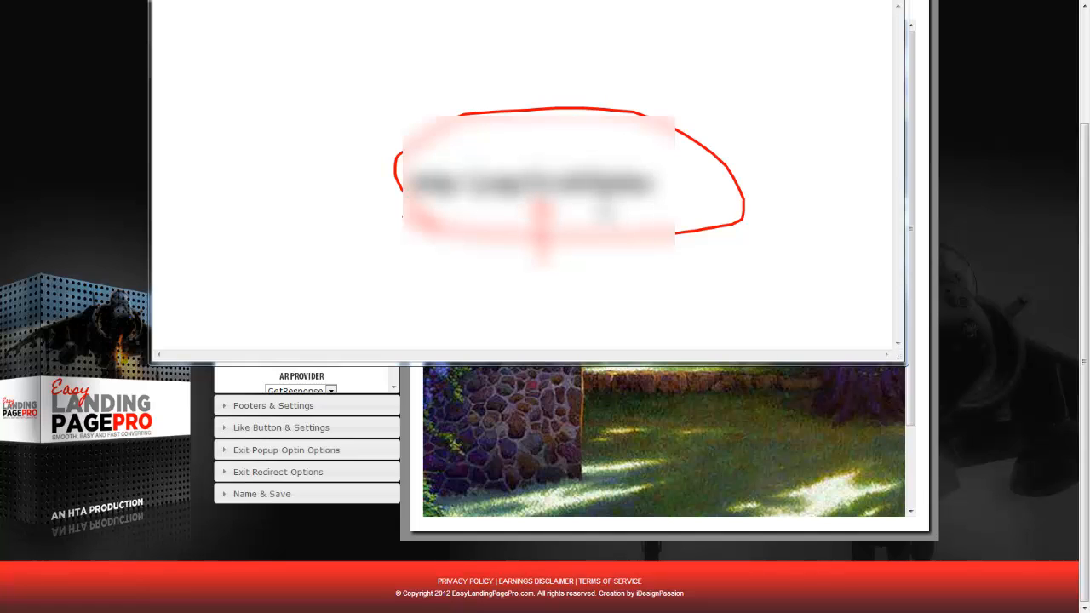
left_click_drag(596, 207, 590, 248)
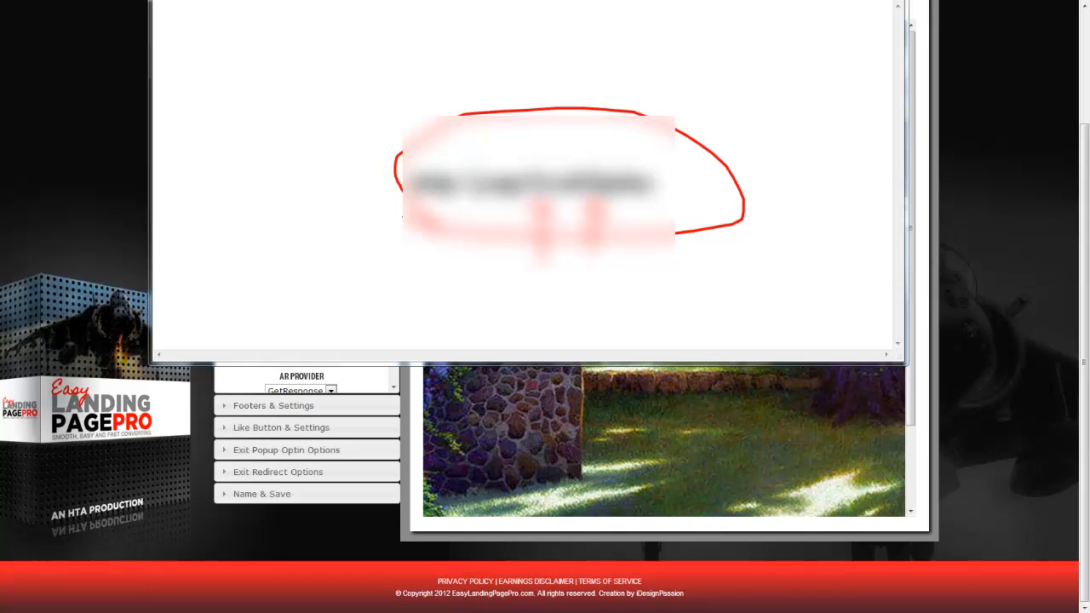
key("Escape")
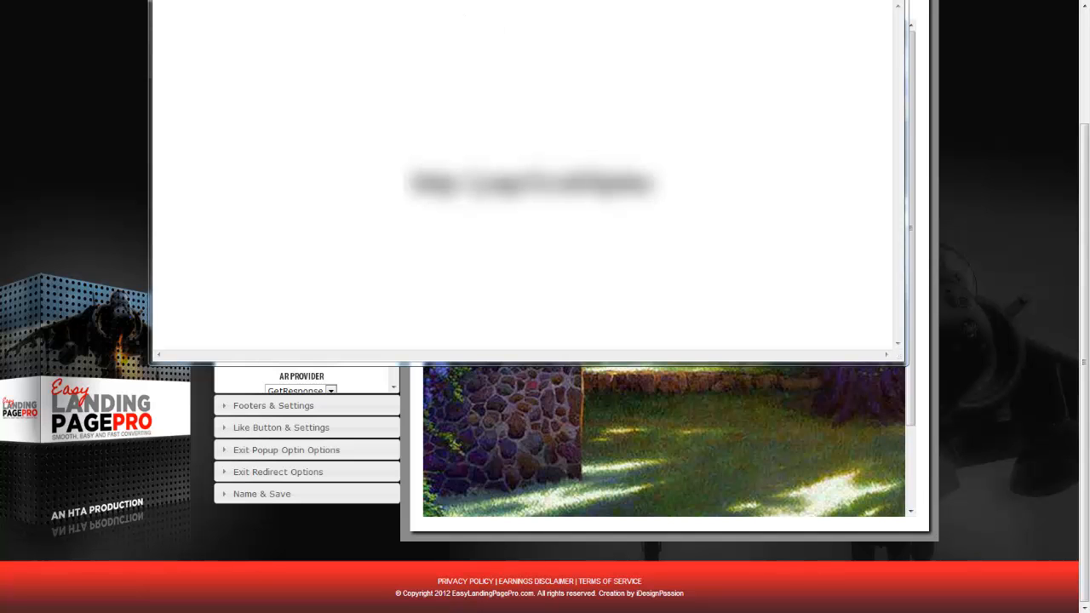
left_click_drag(802, 0, 1089, 51)
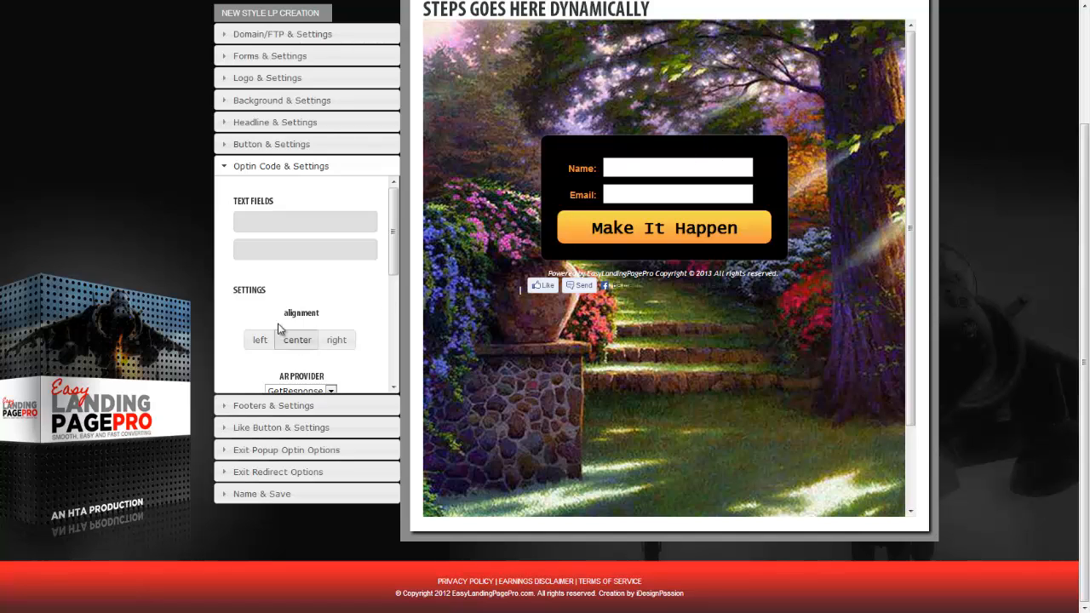
Step: Set the opt-in text fields to "First Name" and "BEST Email" with center alignment and save the opt-in settings
left_click(271, 221)
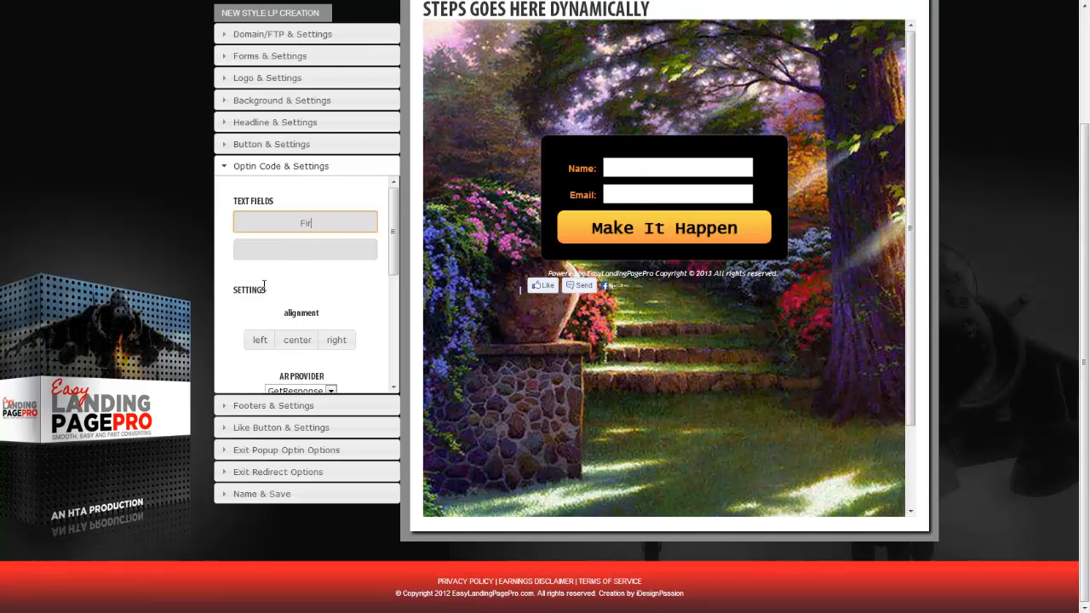
type("st Name")
key("Tab")
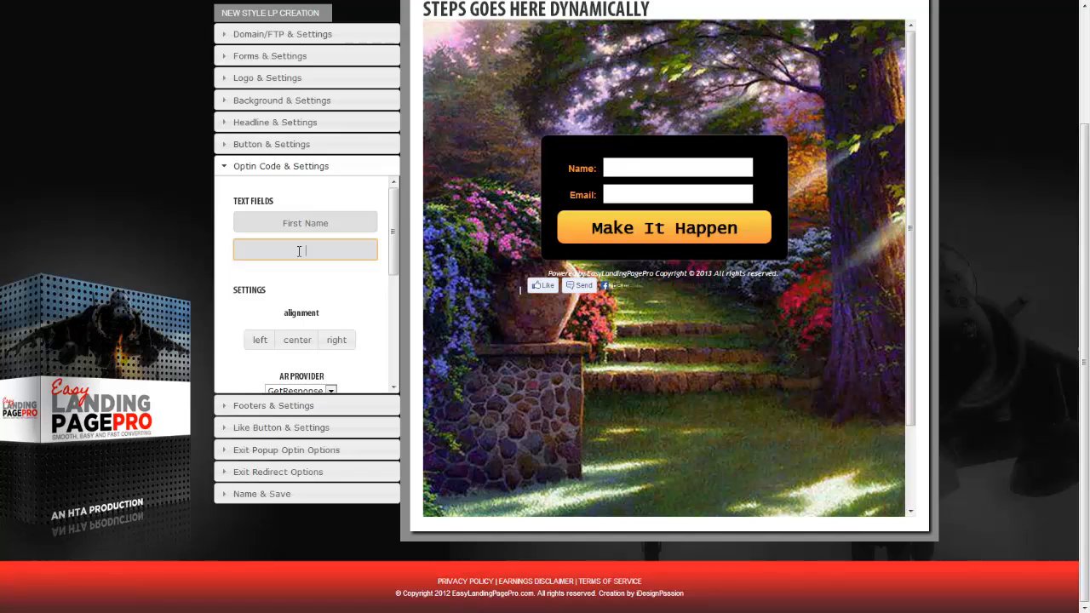
type("BEST Email")
left_click(310, 344)
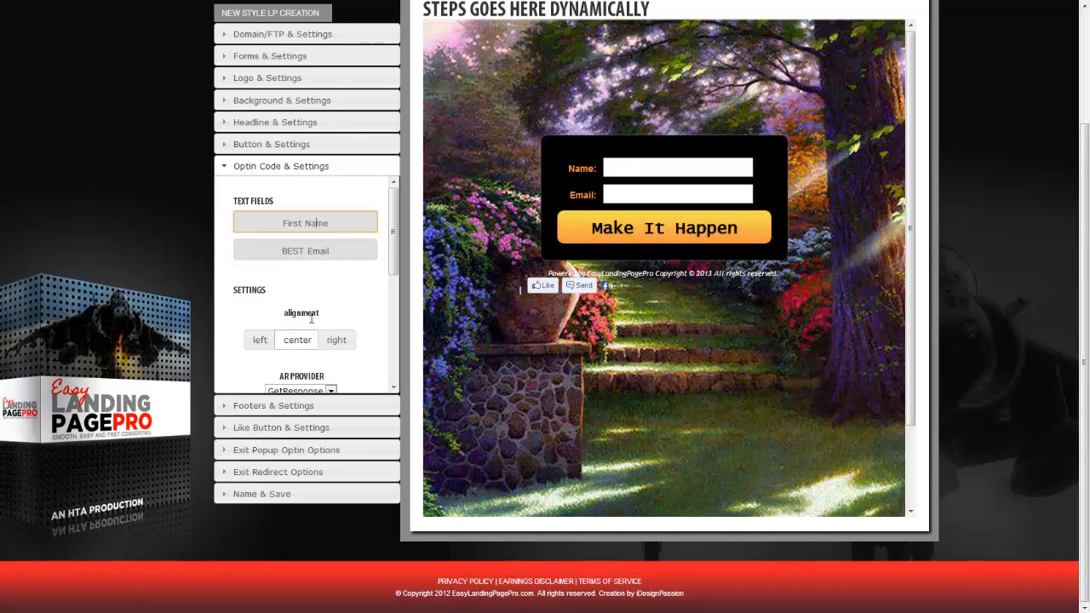
scroll(392, 269, "down", 3)
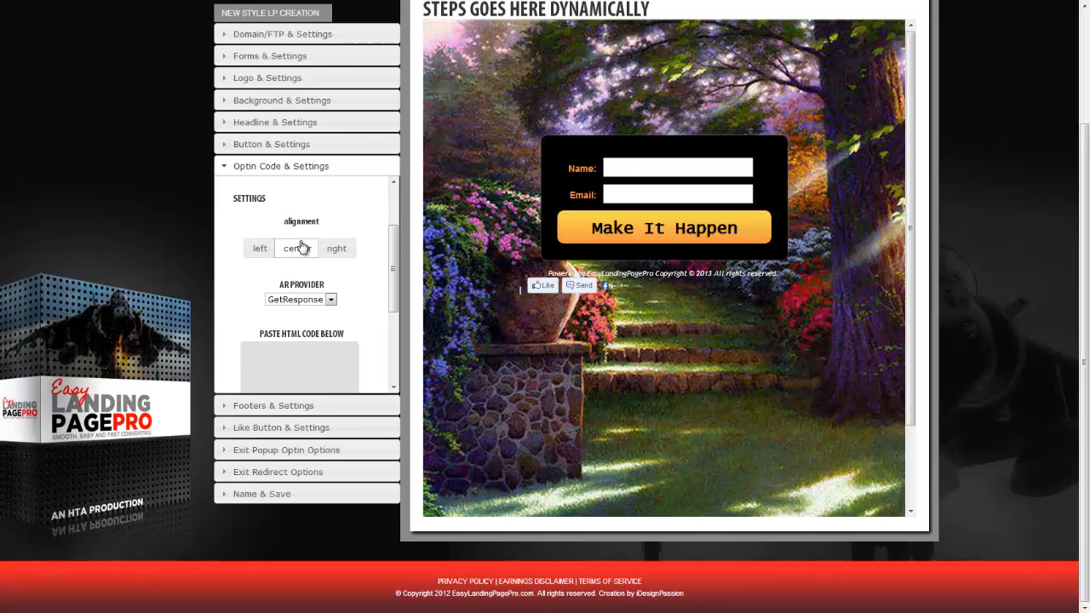
scroll(393, 268, "down", 3)
scroll(394, 324, "down", 2)
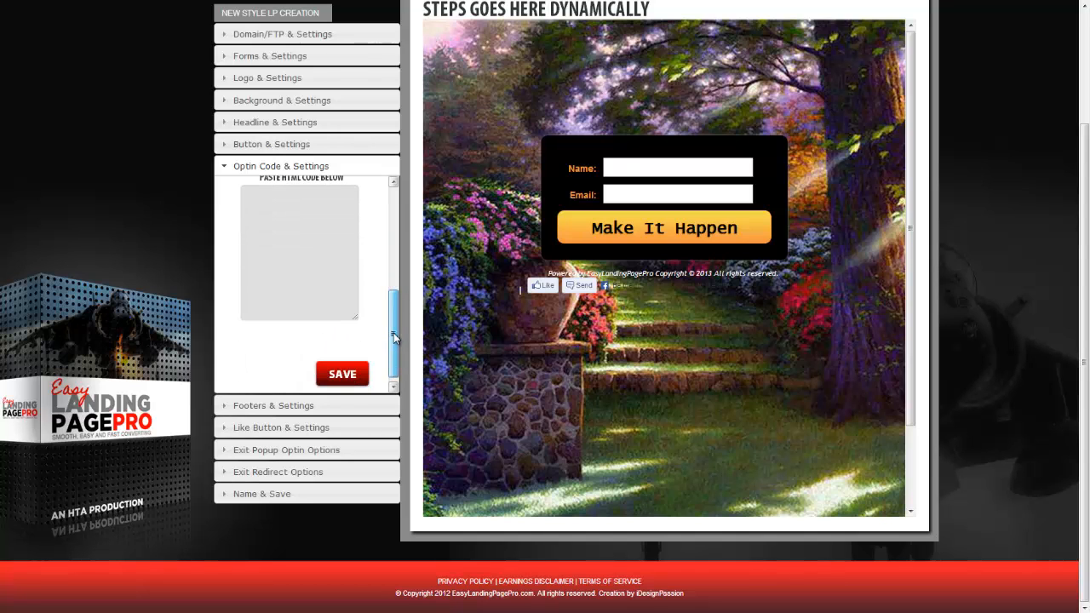
left_click(343, 373)
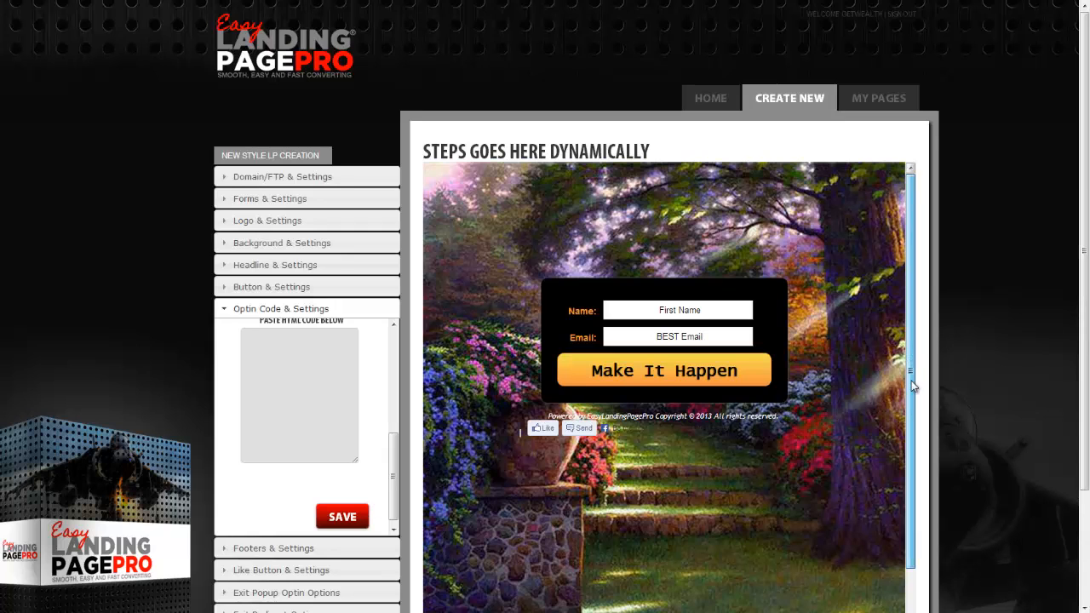
Step: Check the opt-in form in the page preview and review its text field, alignment, AR provider and HTML code settings
left_click_drag(908, 349, 913, 407)
scroll(992, 356, "down", 2)
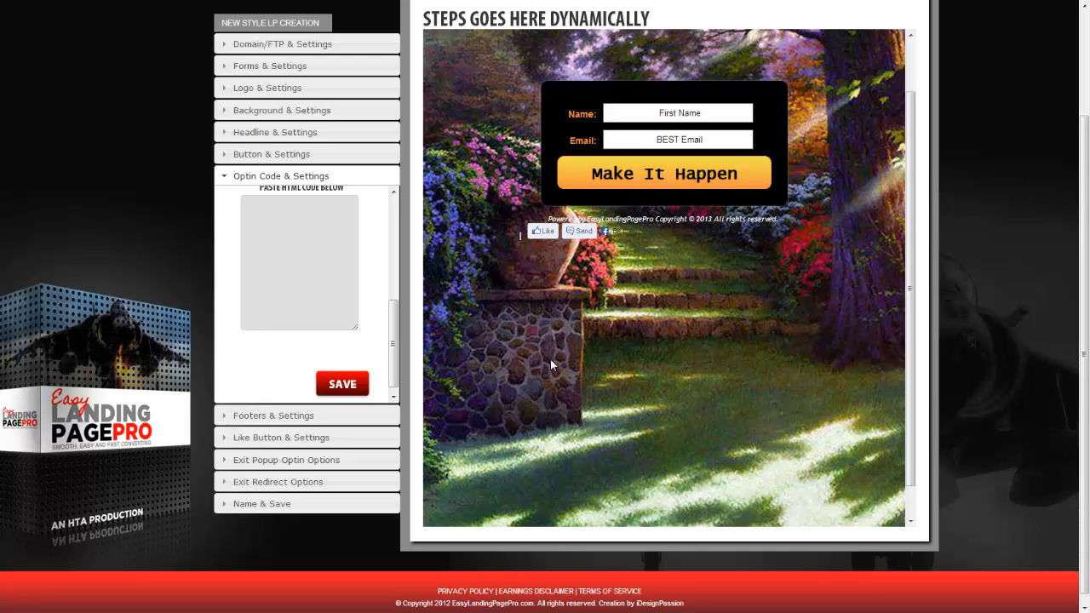
scroll(393, 340, "up", 1)
scroll(400, 304, "up", 5)
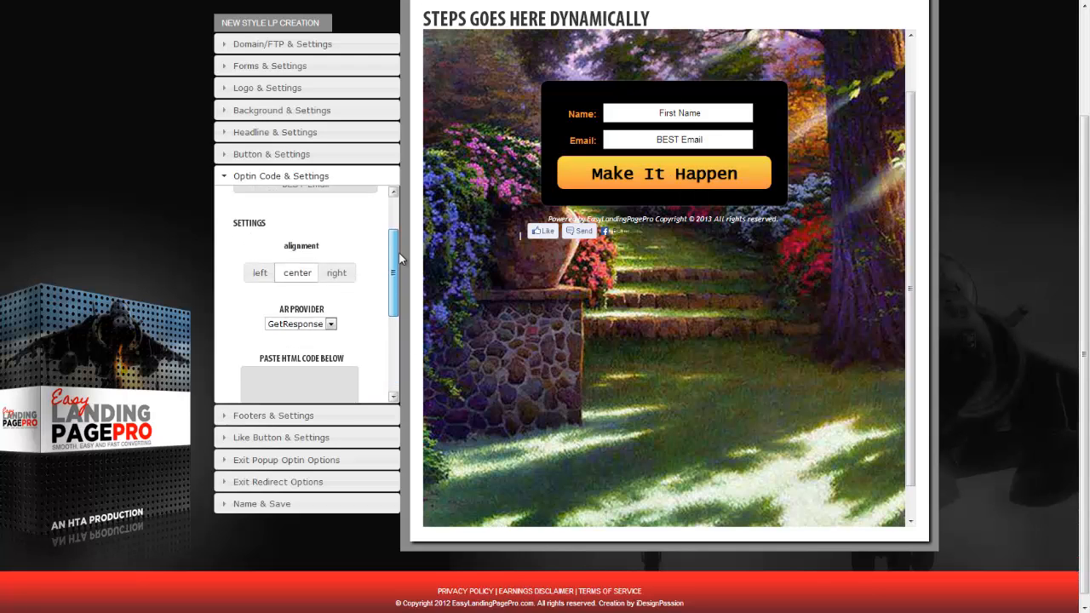
scroll(402, 247, "down", 5)
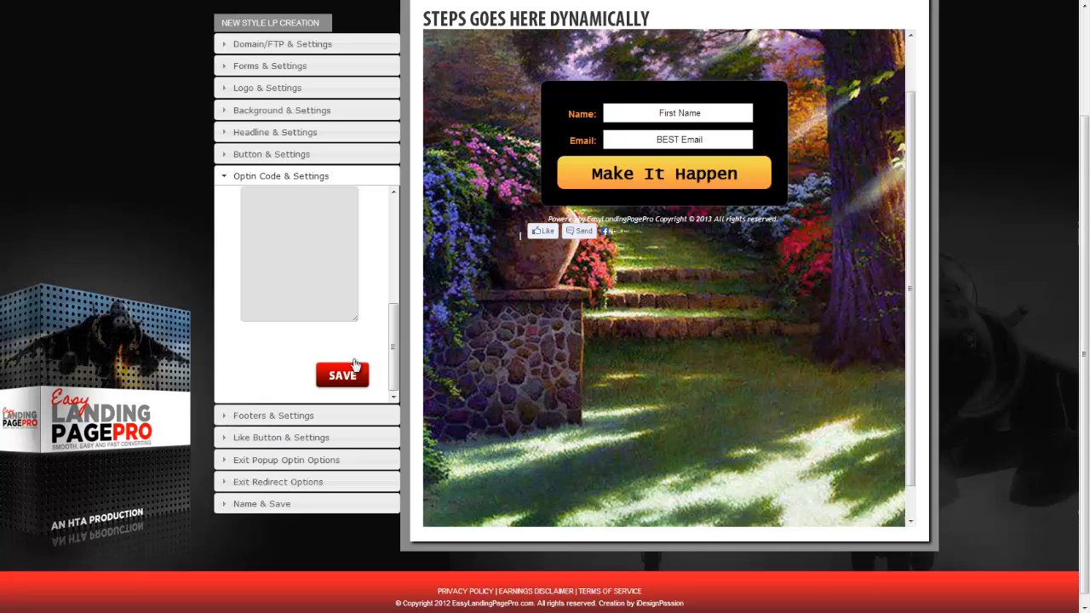
left_click_drag(390, 336, 436, 218)
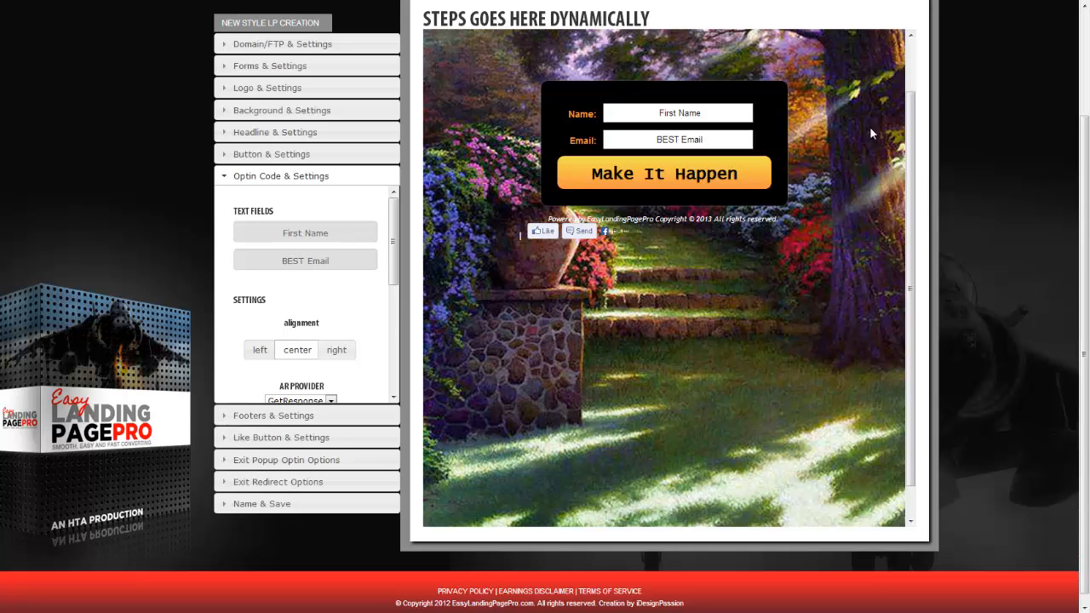
Step: Enable the Privacy Policy, Earning Disclaimer, Terms & Conditions and Contact Us links in the footer settings
left_click(223, 416)
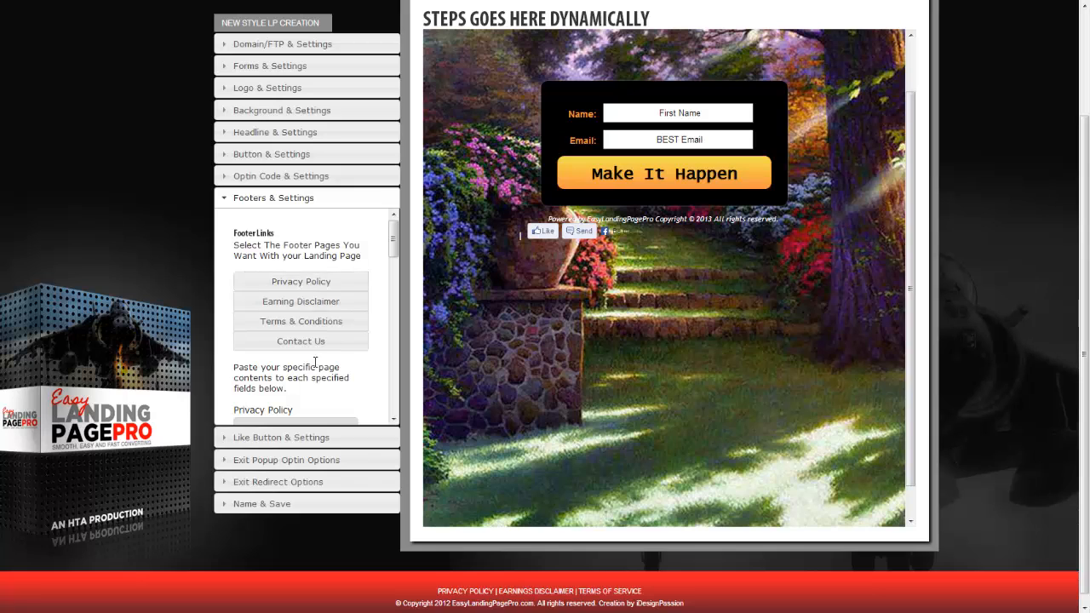
left_click(330, 290)
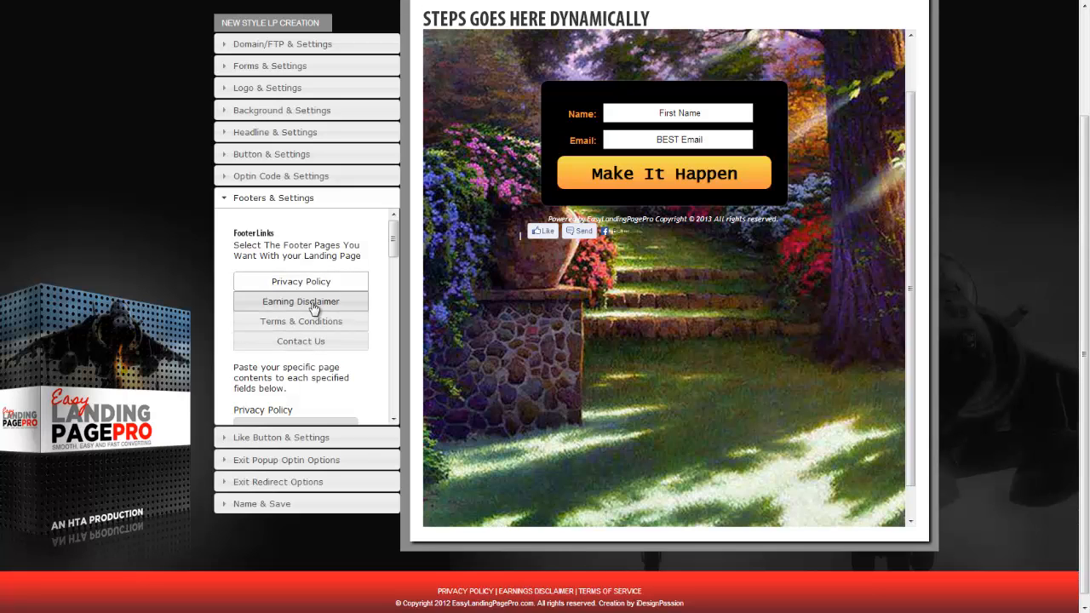
left_click(312, 302)
left_click(313, 341)
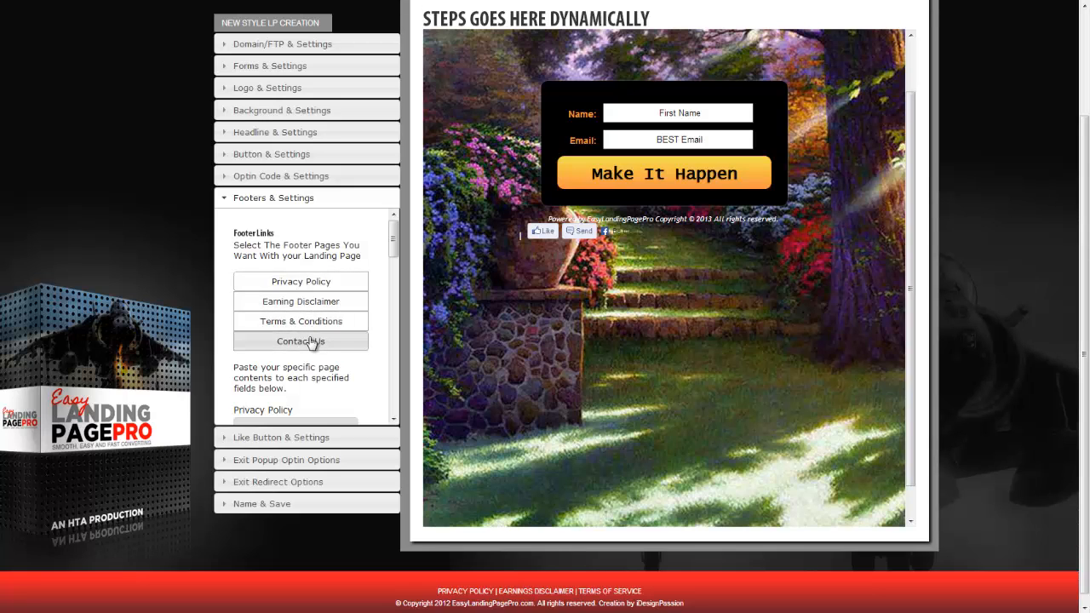
left_click(311, 341)
Step: Look over the content fields for each footer page, leave them empty and save the footer settings
left_click_drag(395, 249, 394, 271)
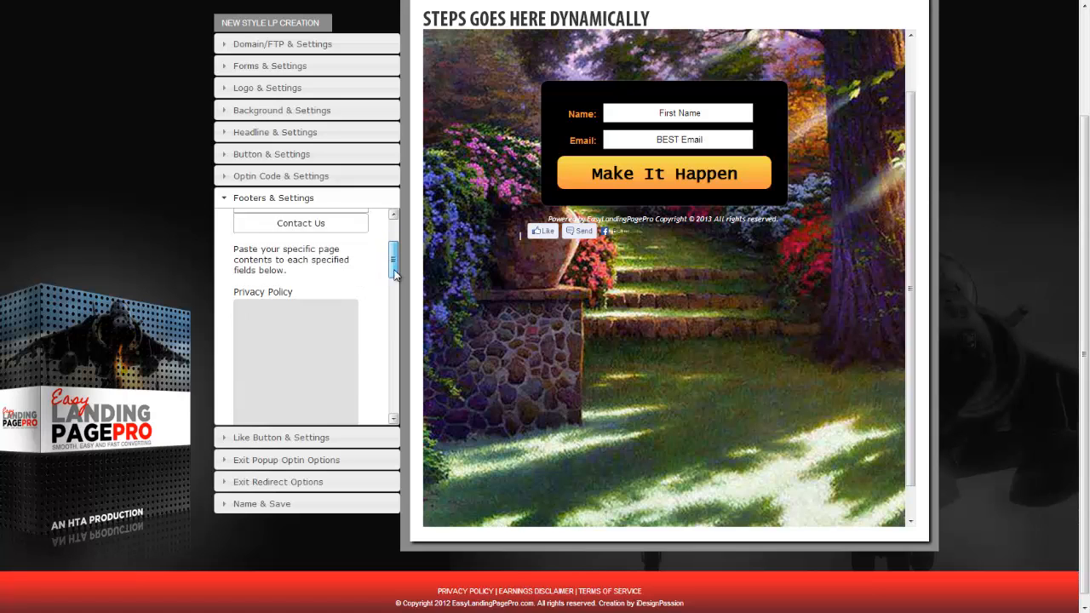
scroll(394, 273, "down", 1)
scroll(341, 255, "up", 1)
scroll(318, 260, "down", 3)
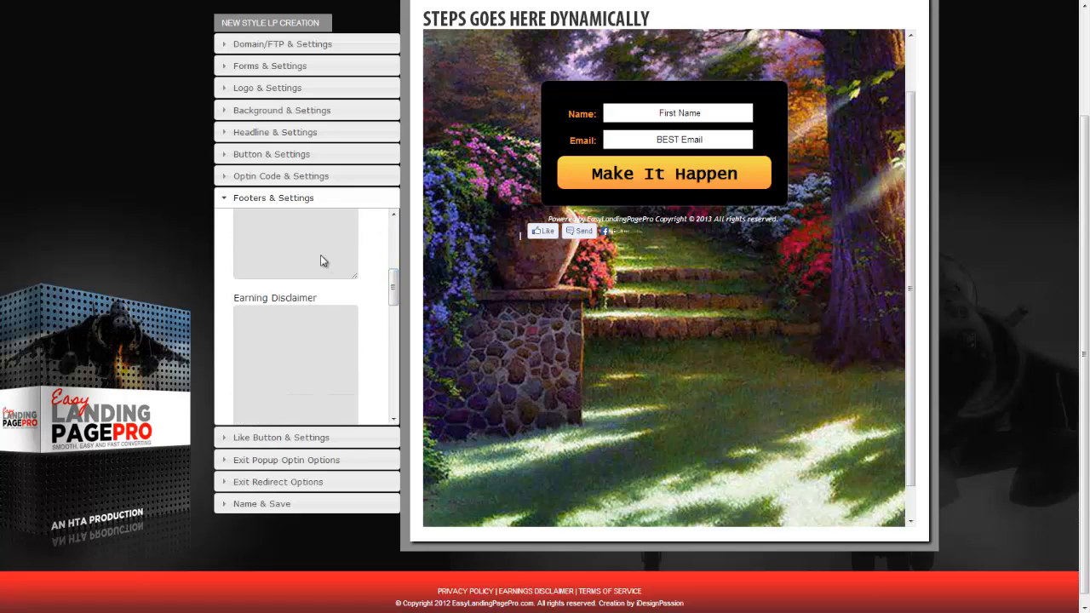
mouse_move(393, 290)
left_mouse_down()
mouse_move(395, 358)
mouse_move(397, 302)
left_mouse_up()
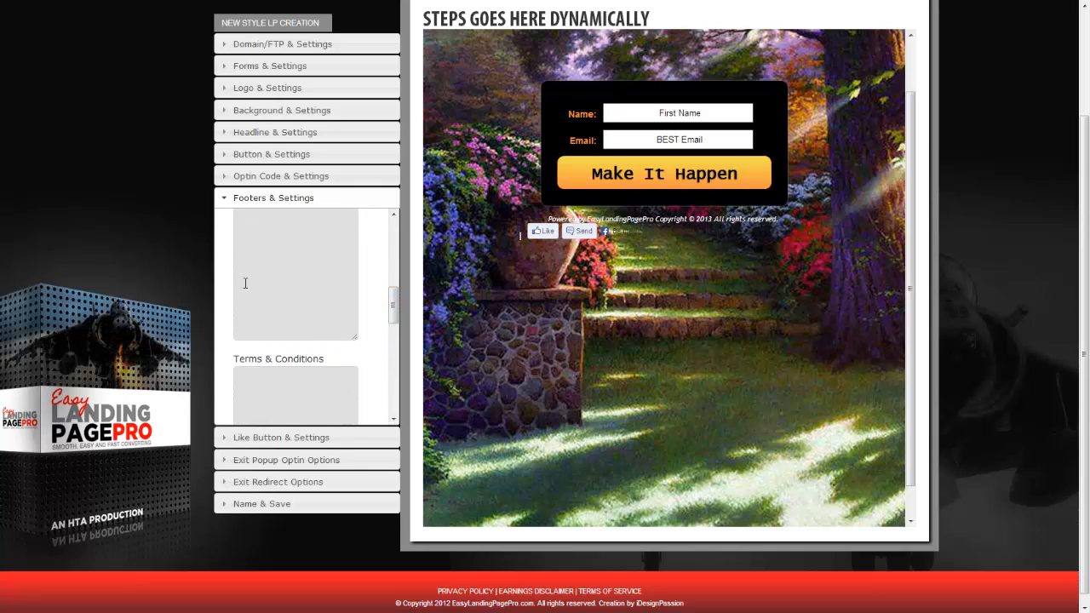
scroll(394, 352, "down", 1)
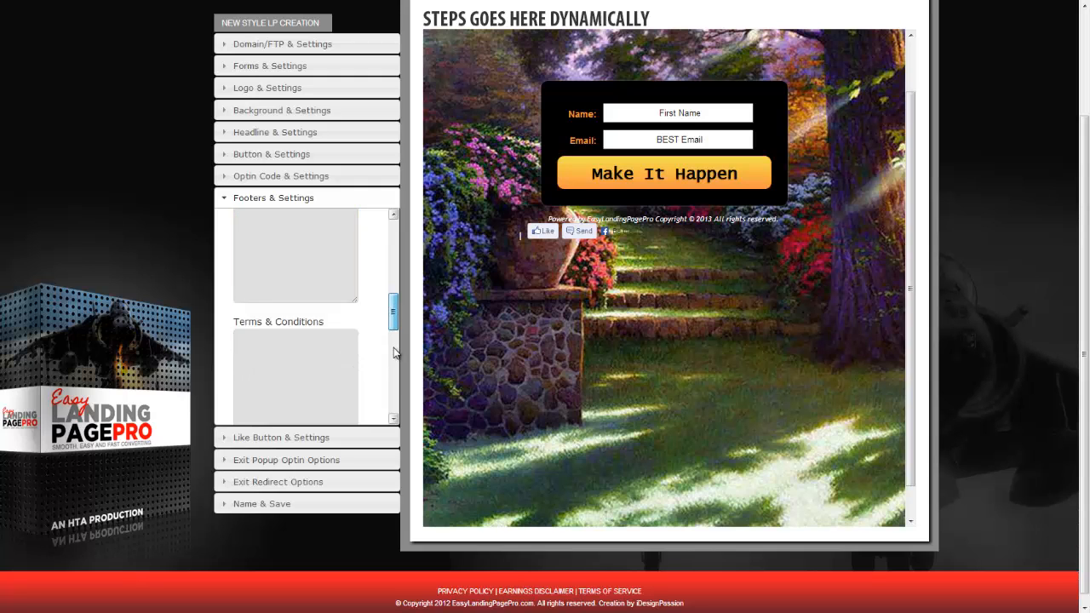
scroll(394, 352, "down", 5)
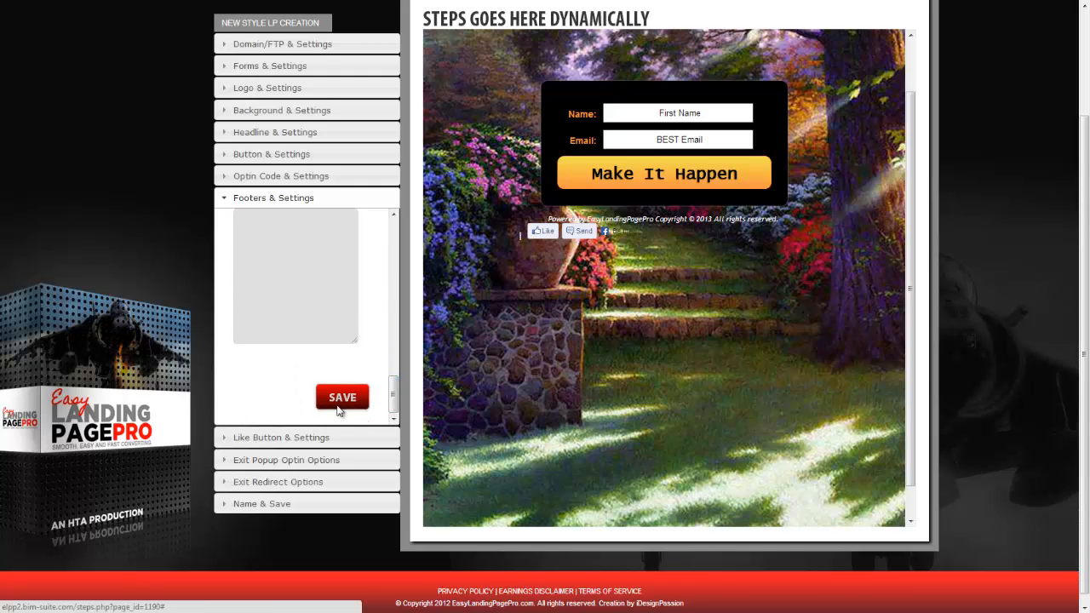
left_click(339, 407)
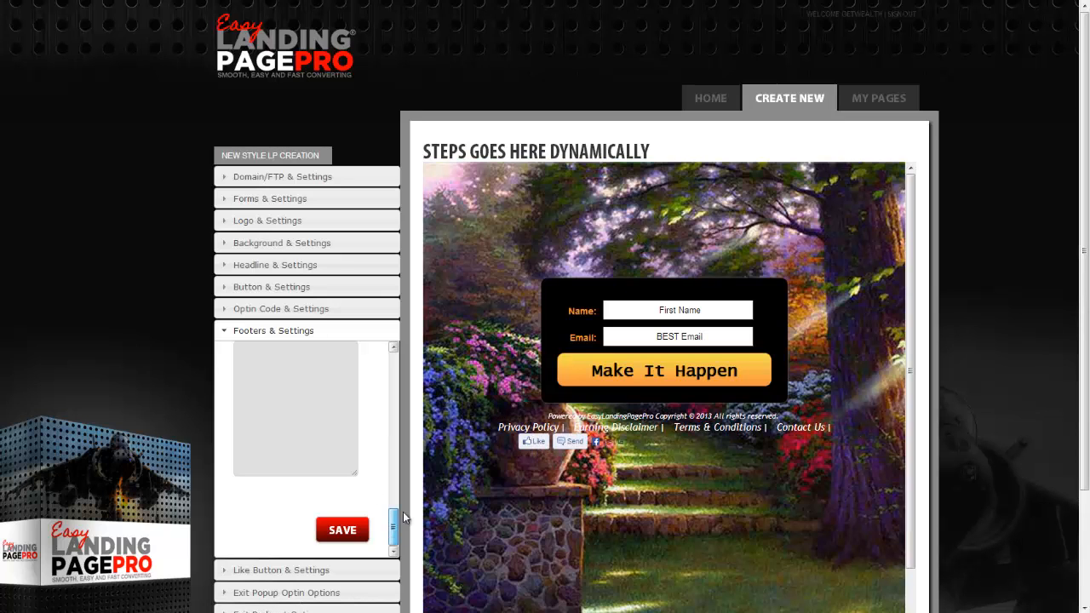
Step: Remove the Contact Us link from the footer and save the footer settings
left_click_drag(403, 512, 374, 545)
left_click(342, 529)
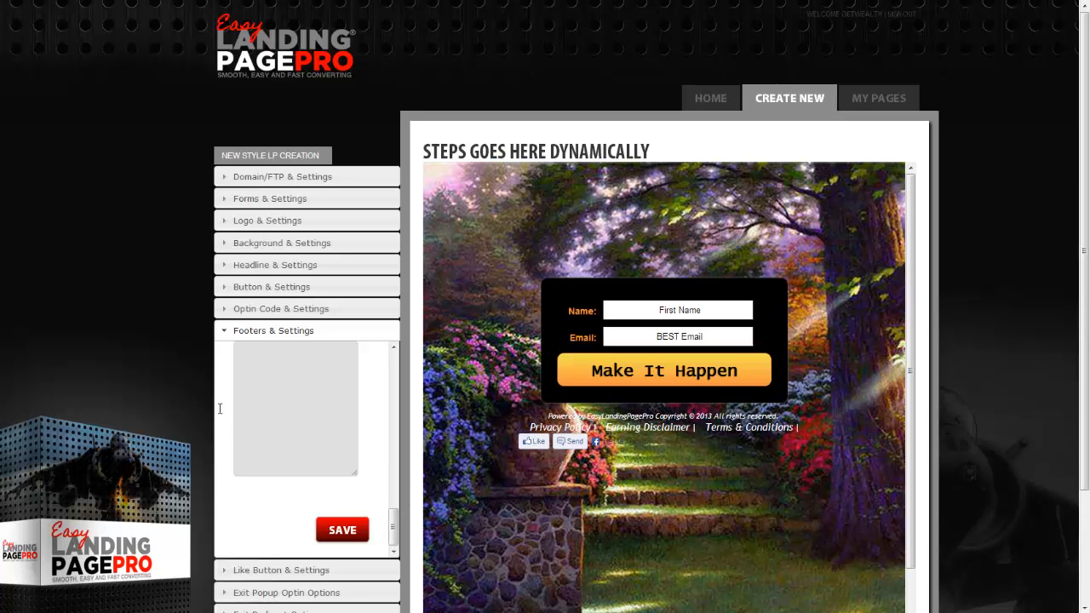
Step: Turn off both the Like button and the Send button in the like button settings and save
scroll(331, 391, "down", 3)
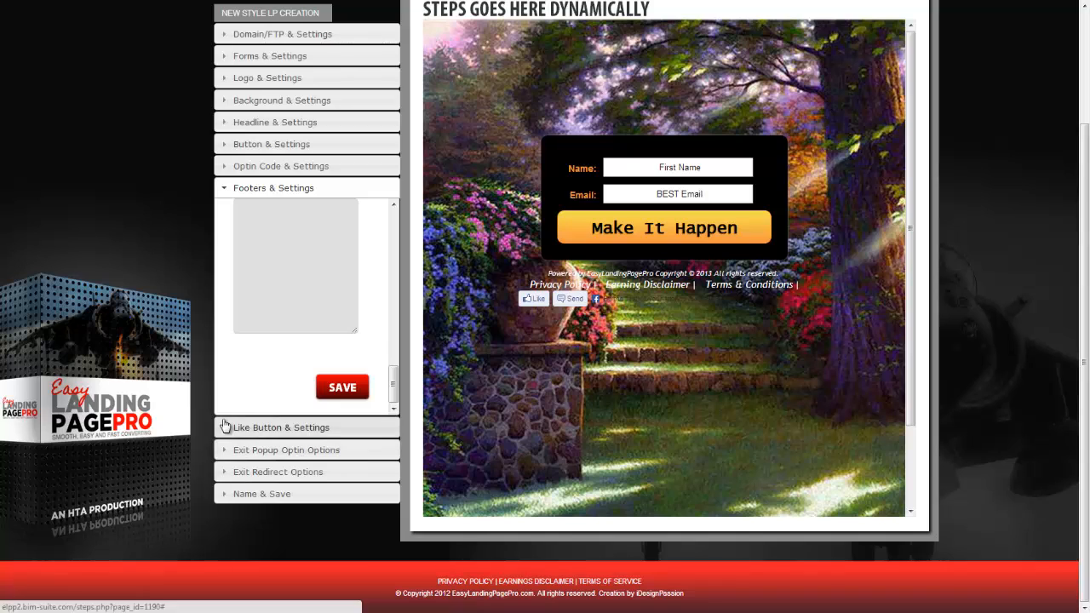
left_click(229, 429)
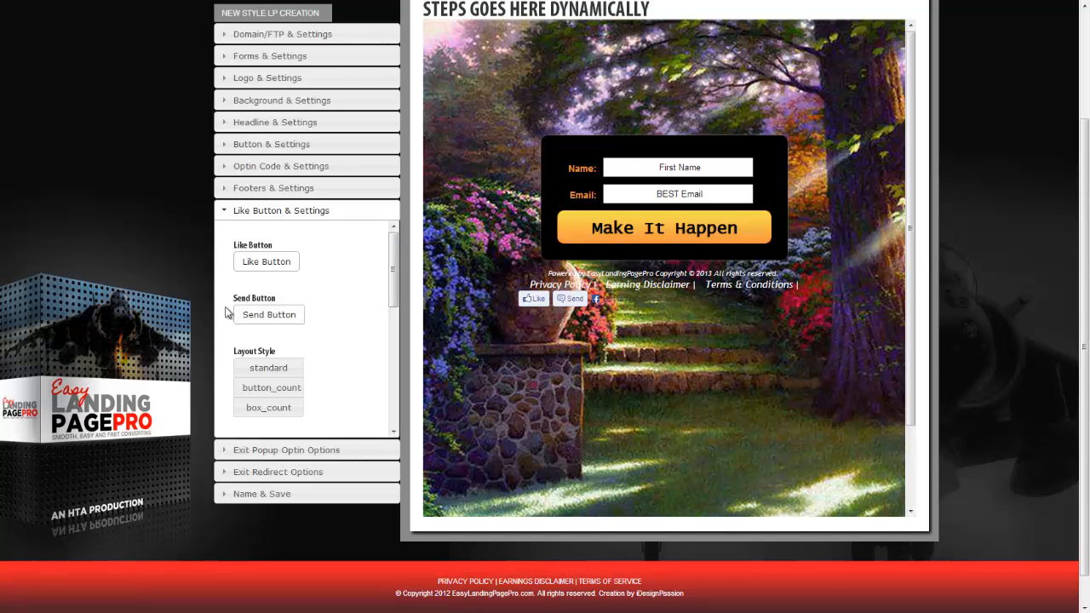
left_click(253, 263)
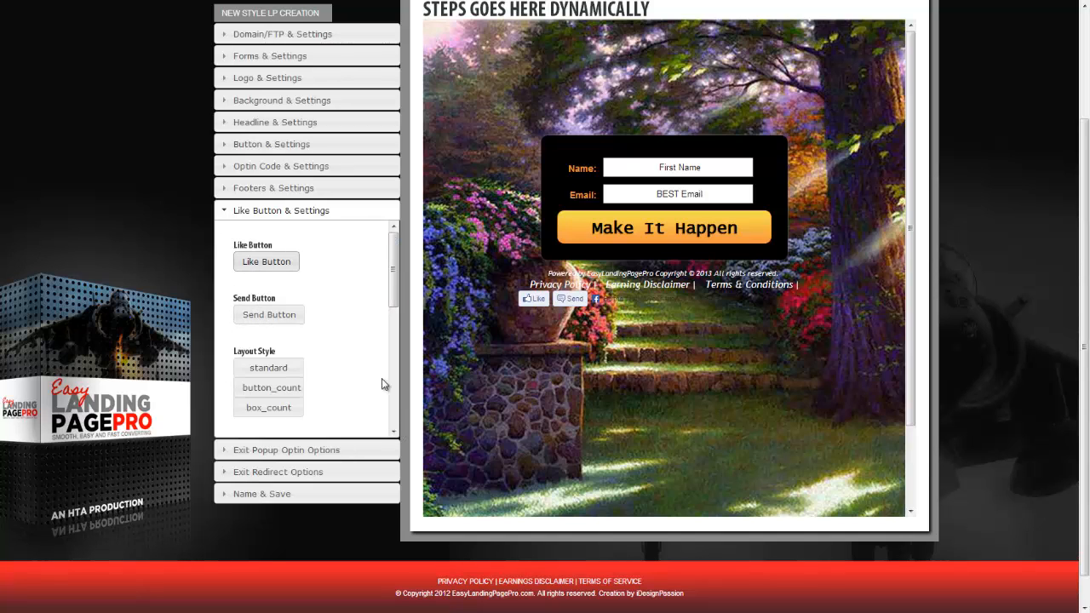
left_click_drag(393, 266, 394, 404)
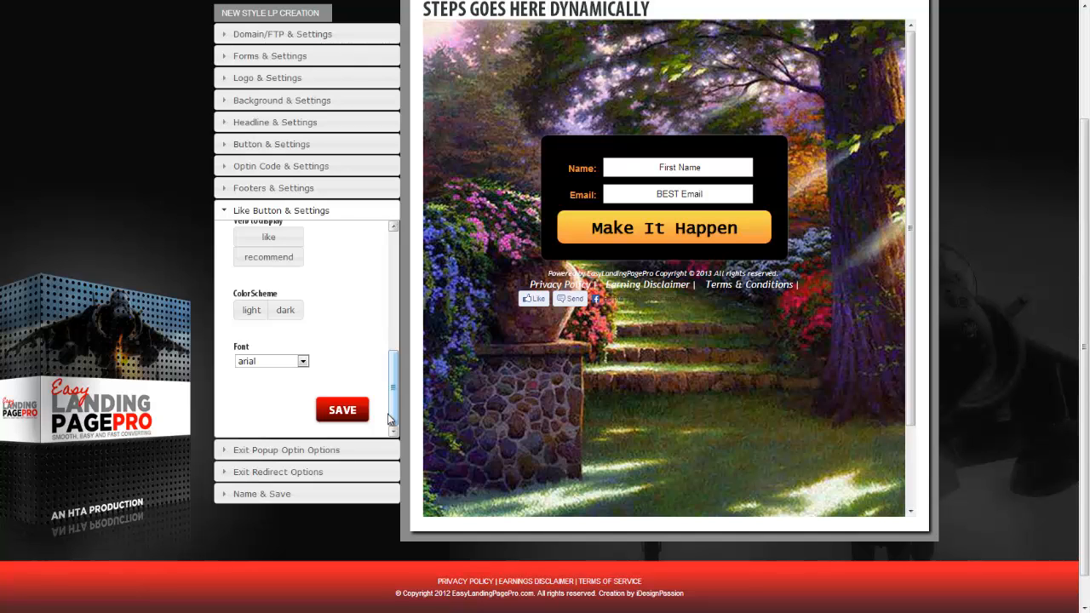
left_click(347, 415)
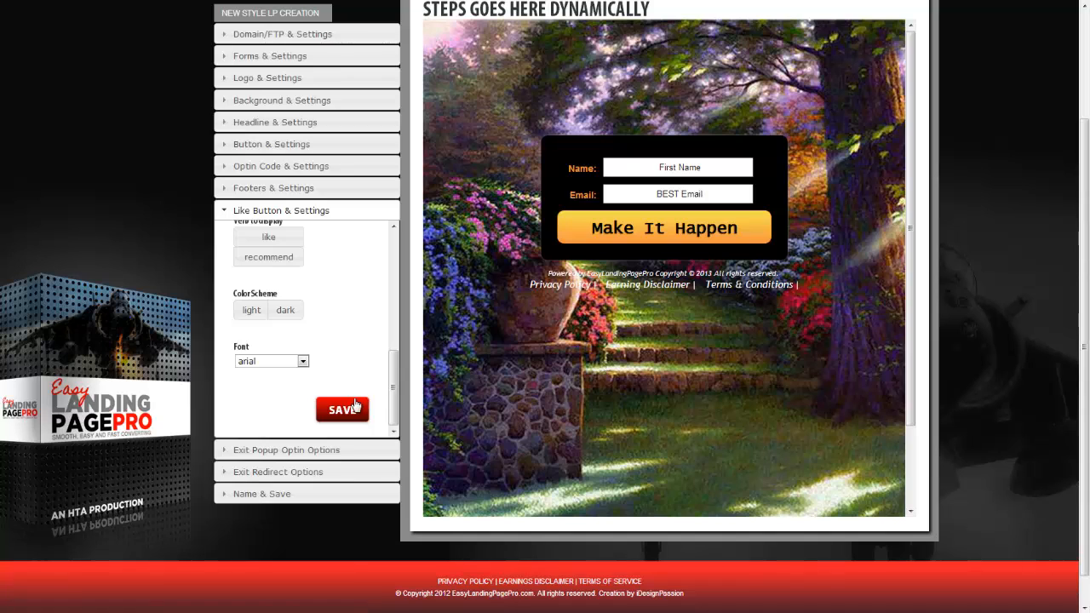
Step: Set the like button's verb to display to "like" and save the like button settings
left_click_drag(387, 392, 369, 362)
left_click(295, 333)
scroll(312, 375, "down", 2)
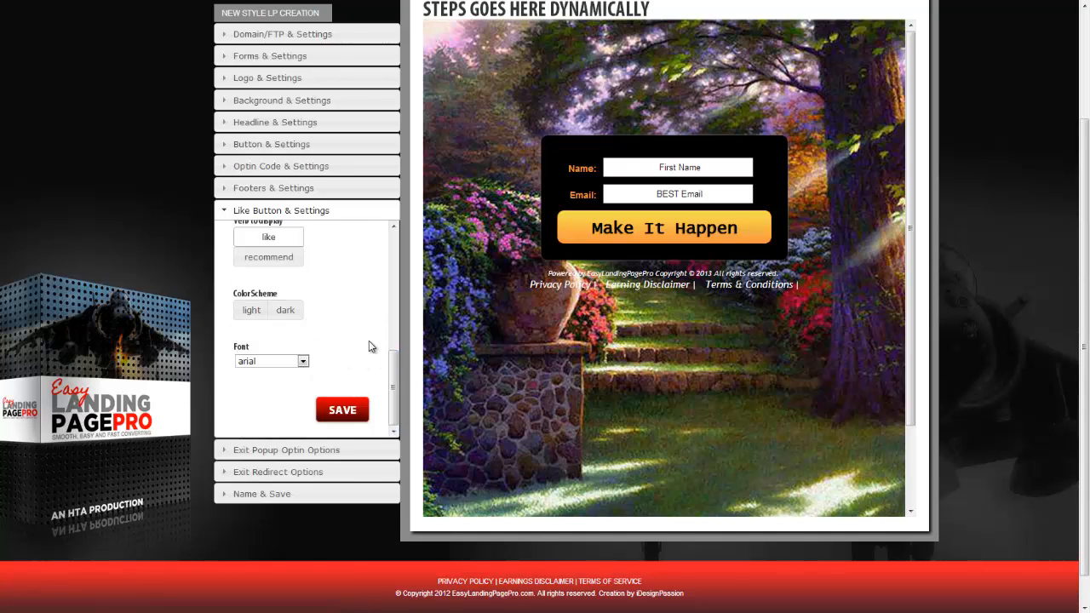
left_click(353, 410)
left_click(361, 408)
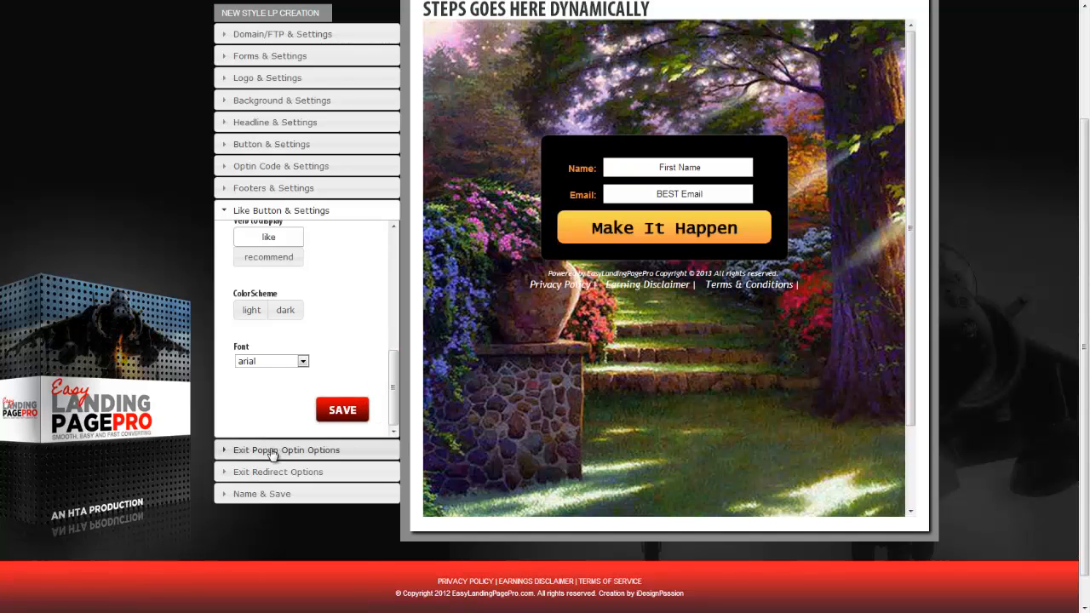
Step: Look over the exit popup opt-in options and the exit redirect's activation, pop message and URL fields
left_click(225, 451)
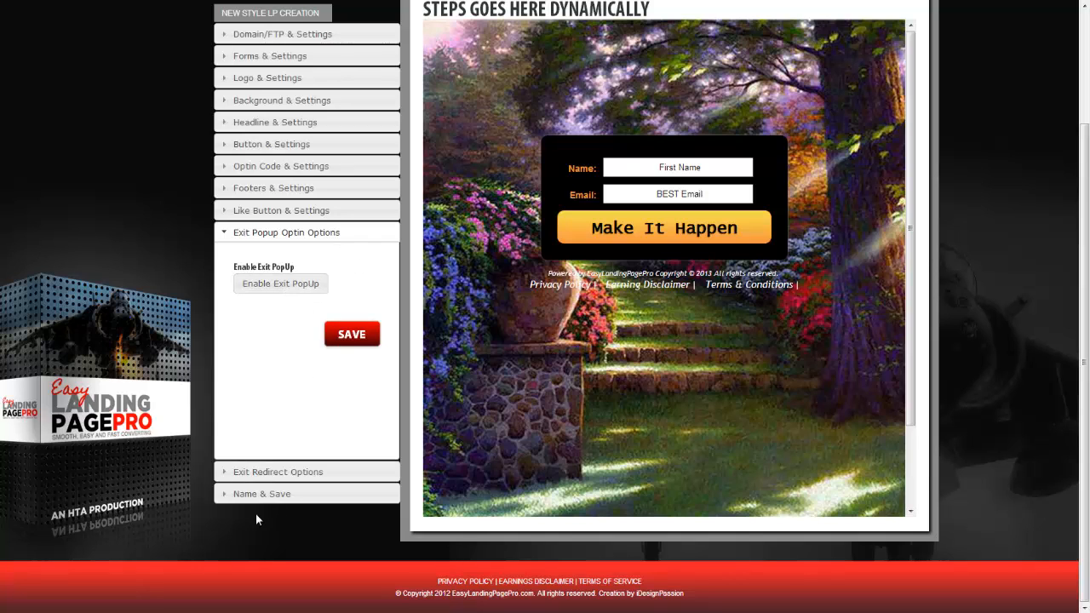
left_click(225, 473)
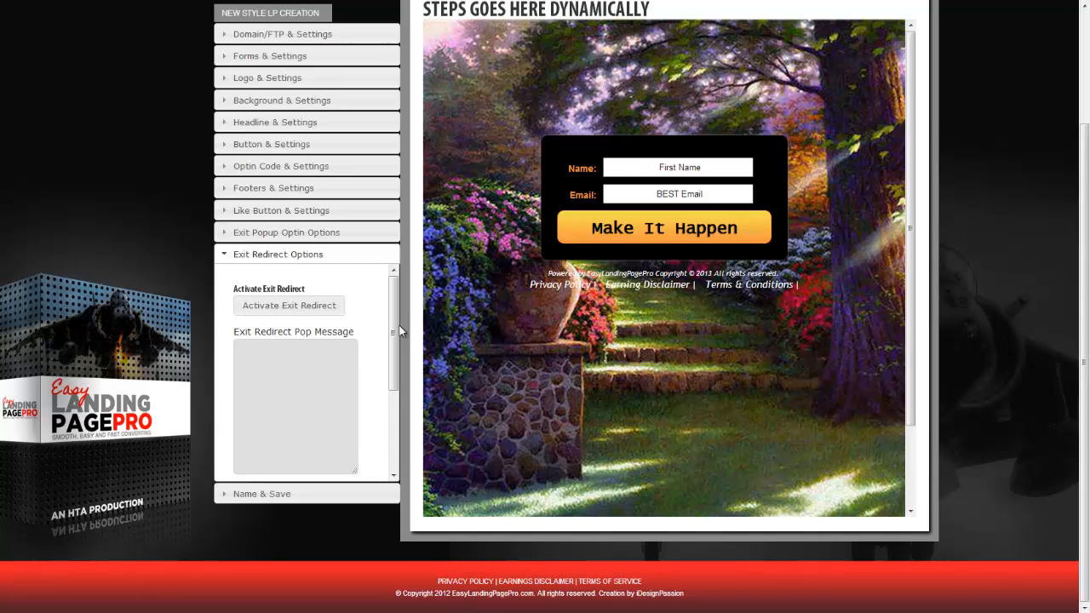
left_click_drag(396, 352, 401, 414)
left_click(277, 387)
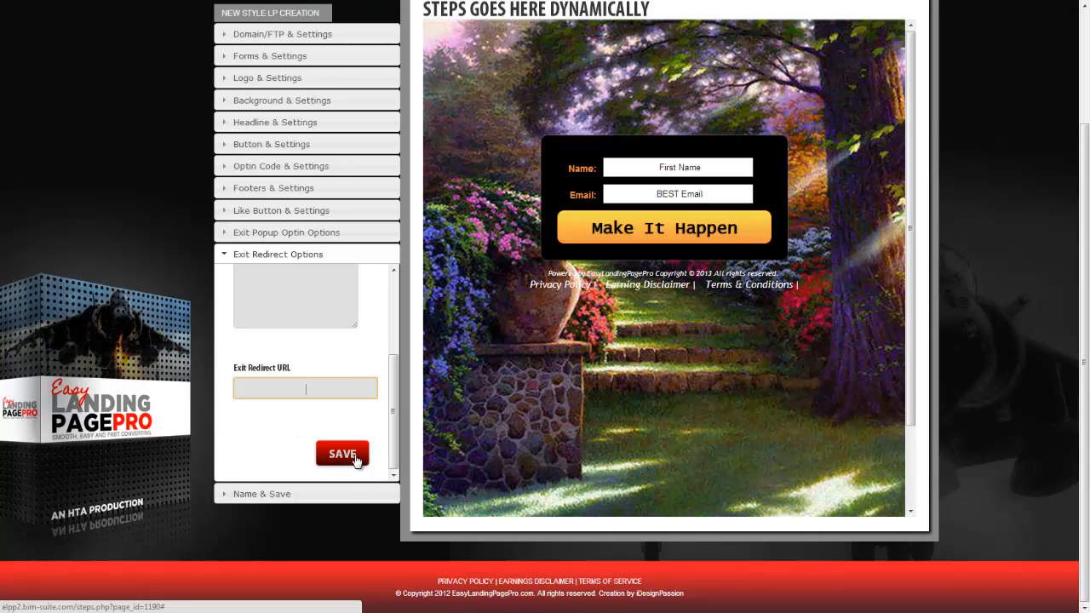
Step: Save the landing page under the unique name "mkmma"
left_click(230, 495)
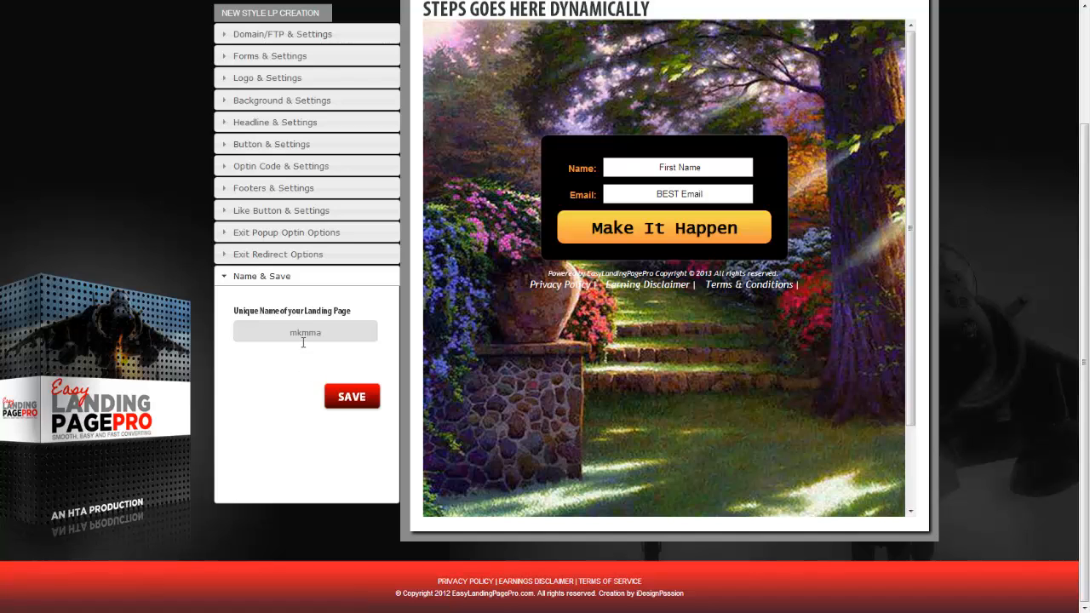
left_click(350, 399)
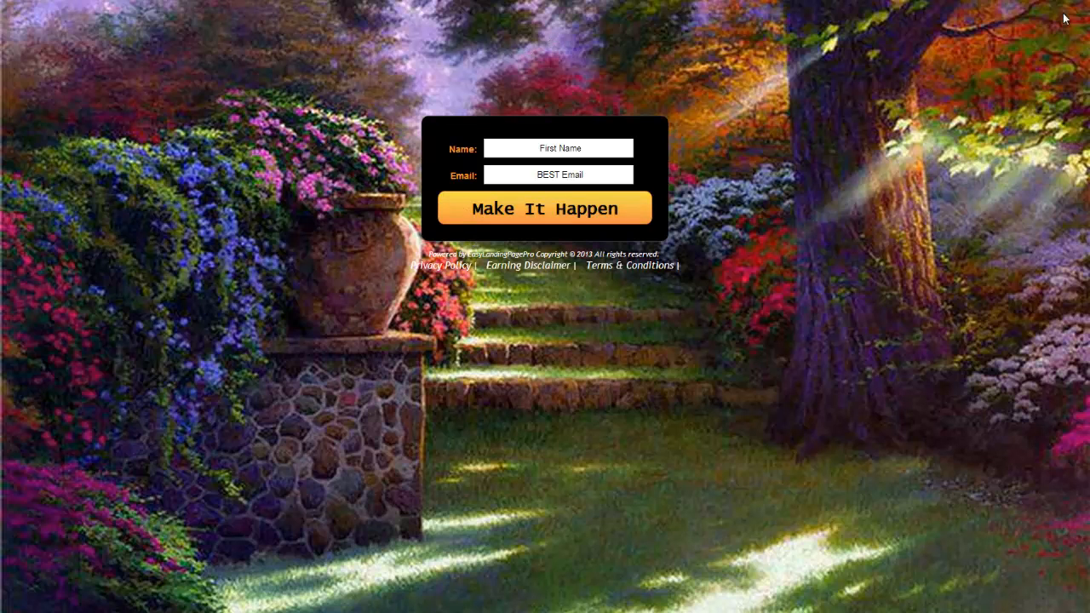
Step: Shrink the browser window and check the published landing page at videomadefor.com/mkmma/ from top to bottom
left_click(1038, 1)
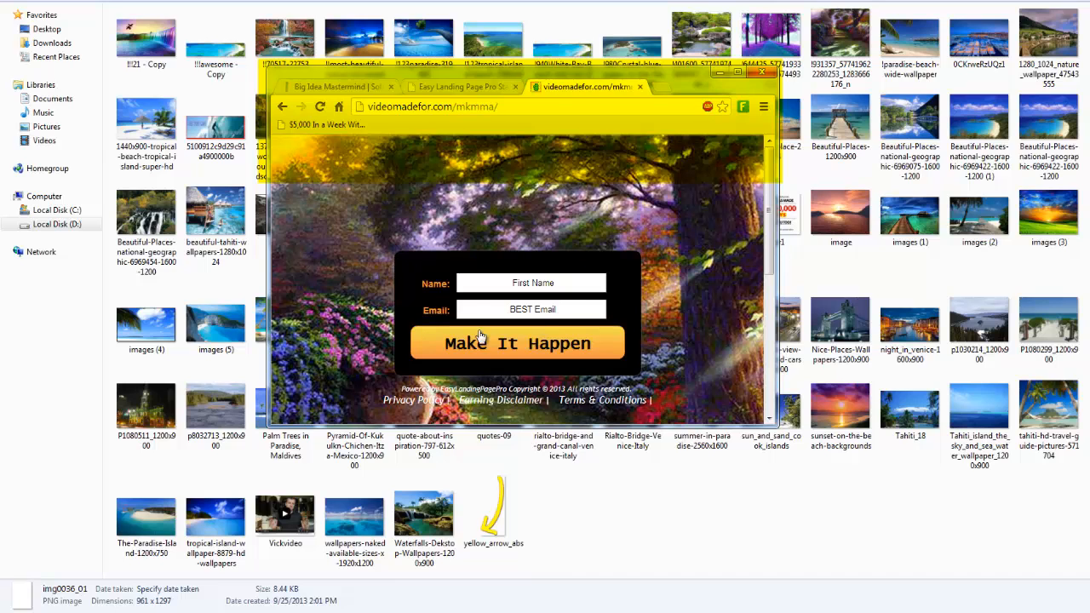
scroll(773, 230, "down", 3)
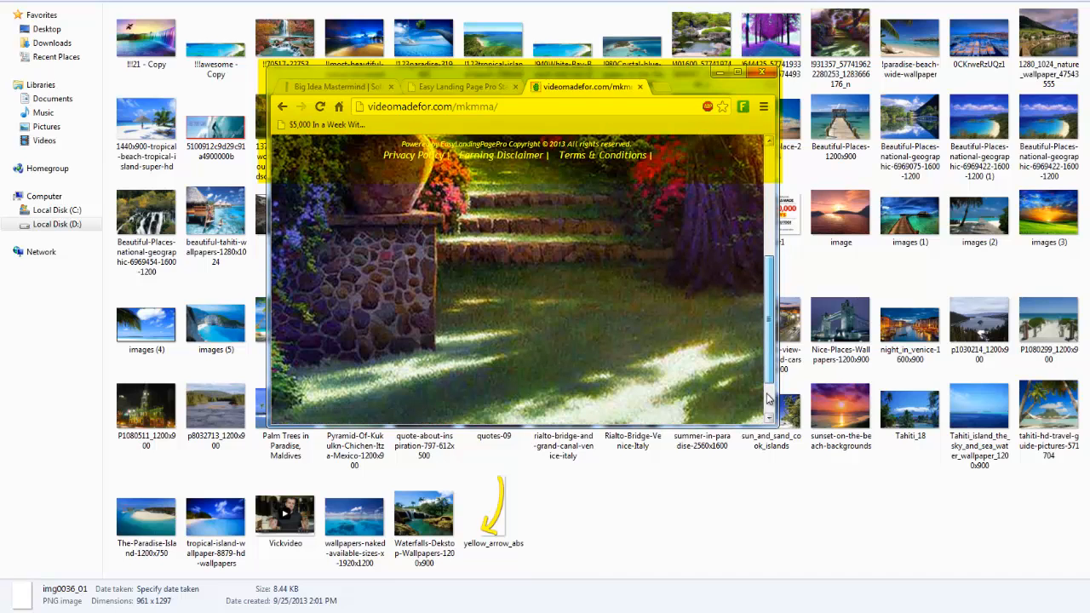
left_click_drag(759, 283, 749, 134)
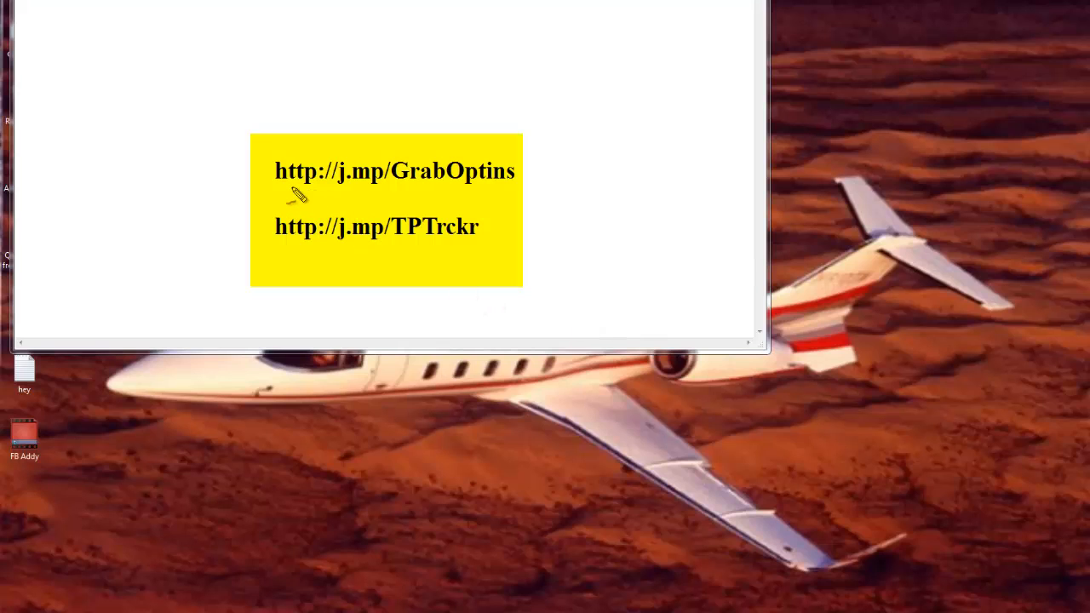
Step: Underline both links in red with the pen, writing $9 beside the TPTrckr link and $15 beside the GrabOptins link
left_click_drag(291, 190, 516, 191)
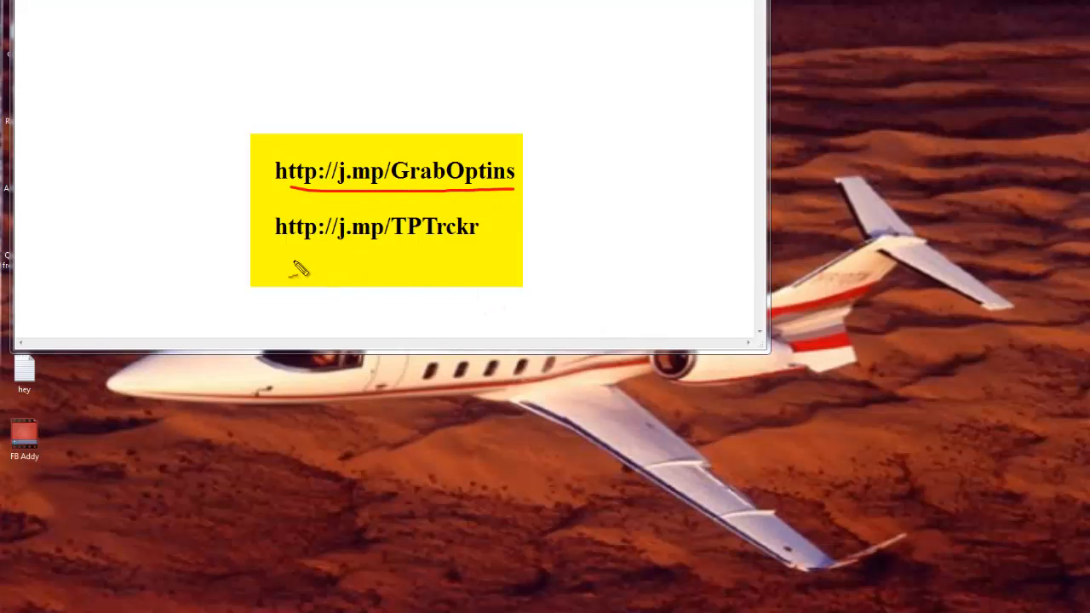
left_click_drag(288, 254, 501, 252)
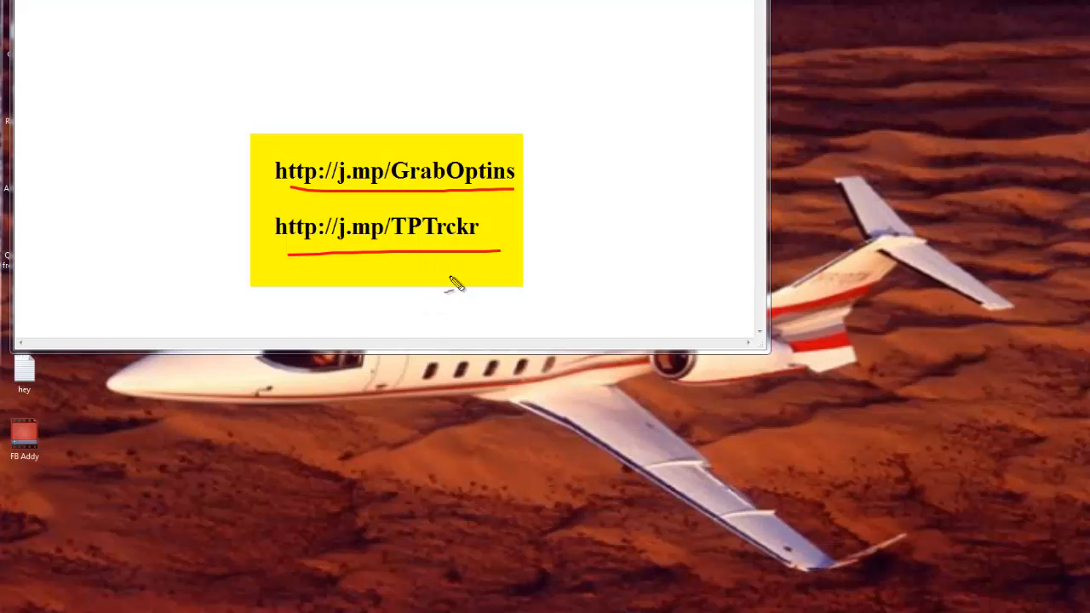
mouse_move(529, 226)
left_mouse_down()
mouse_move(518, 232)
mouse_move(534, 247)
left_mouse_up()
left_click(502, 227)
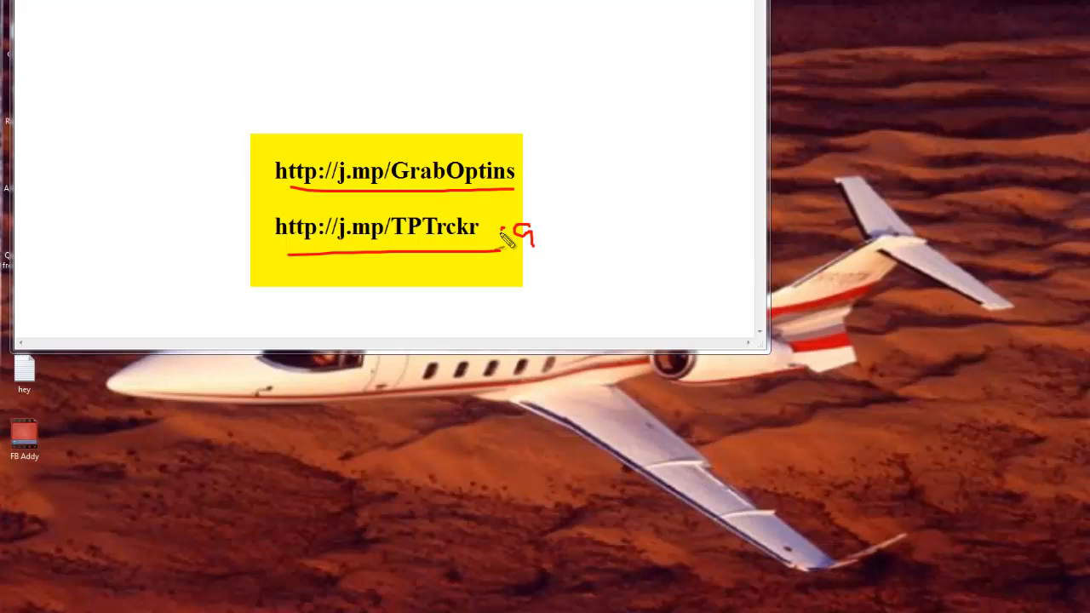
mouse_move(508, 241)
left_mouse_down()
mouse_move(500, 247)
mouse_move(503, 230)
mouse_move(507, 250)
left_mouse_up()
left_click_drag(542, 156, 542, 181)
mouse_move(552, 155)
left_mouse_down()
mouse_move(564, 169)
mouse_move(559, 193)
mouse_move(571, 155)
mouse_move(532, 165)
mouse_move(527, 182)
left_mouse_up()
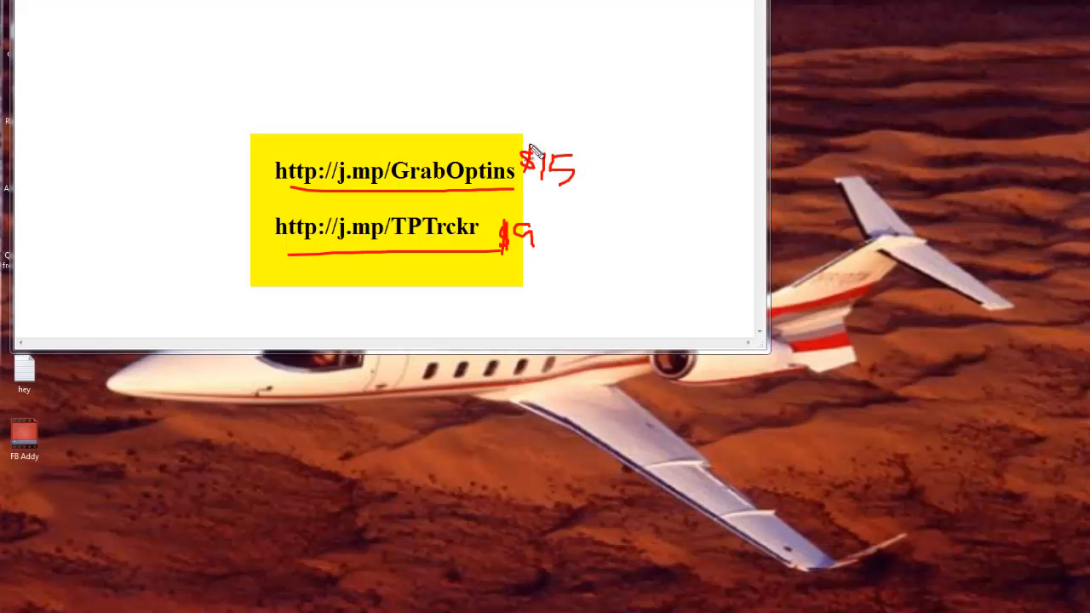
left_click_drag(523, 143, 524, 172)
Step: Erase all red pen annotations around the two links
left_click_drag(495, 295, 504, 293)
key("e")
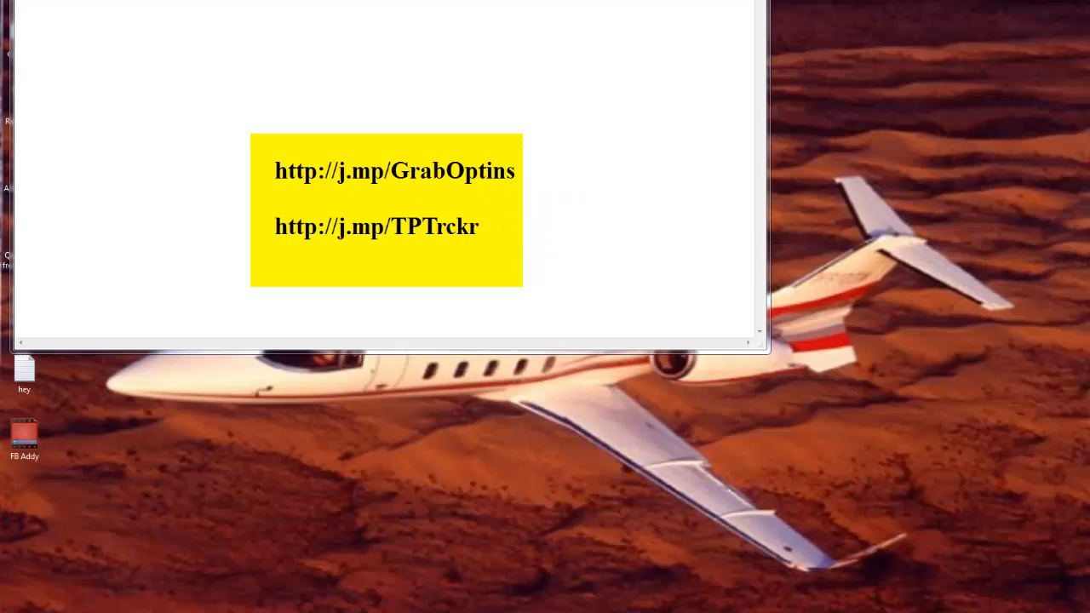